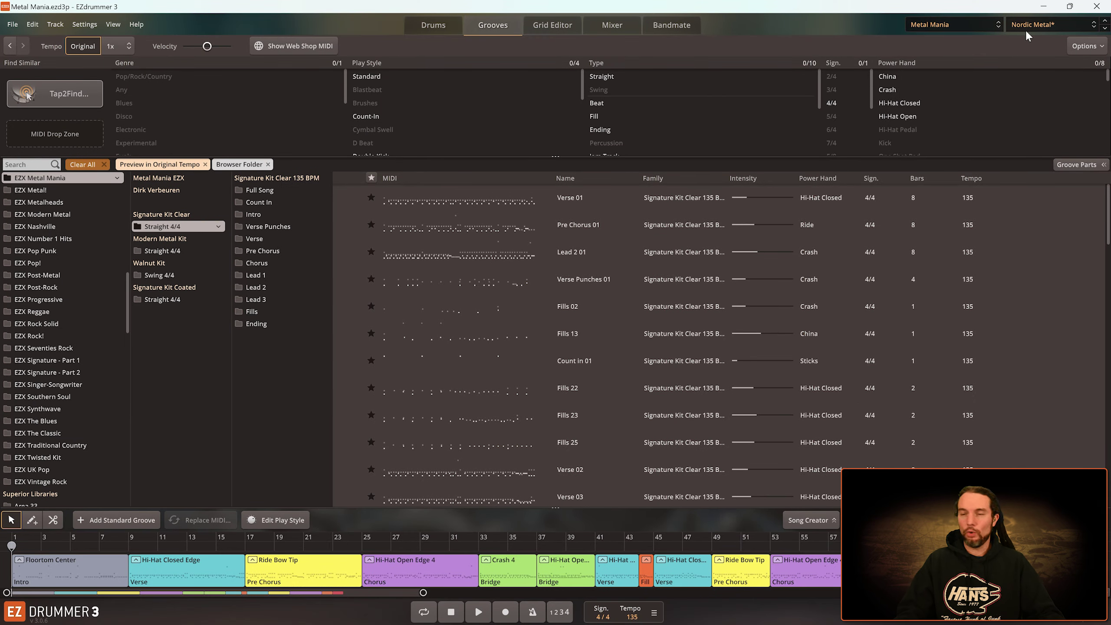
Play the opening bars of the song with the current preset and stop playback
{"action": "key", "text": "space"}
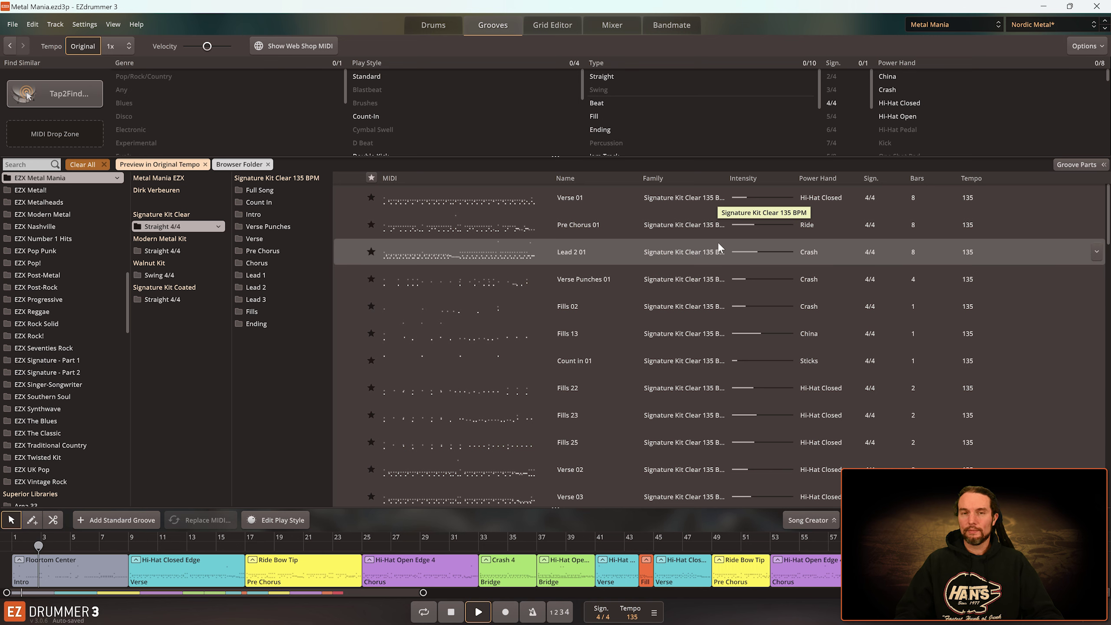
{"action": "key", "text": "space"}
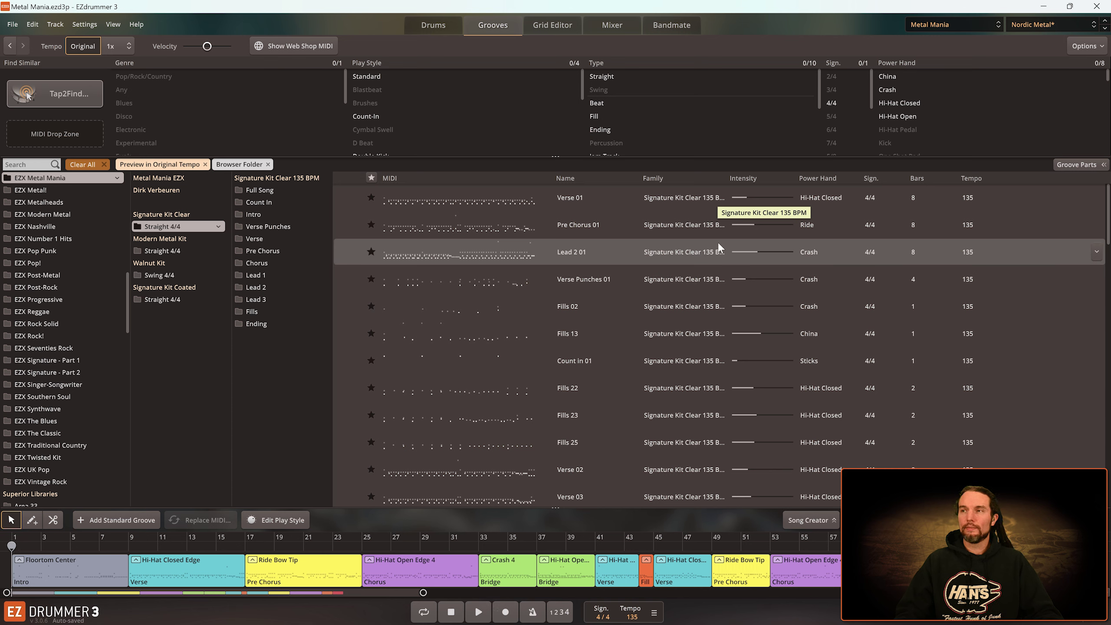
Show the drum kit view and load the Dark preset from the Toontrack presets
{"action": "left_click", "coordinate": [431, 30]}
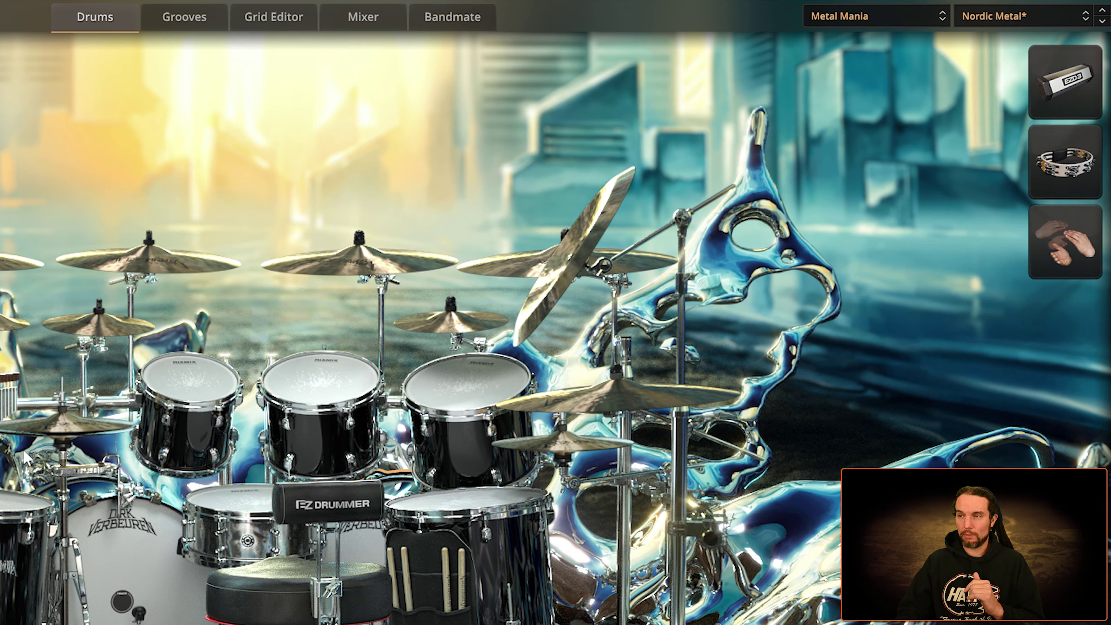
{"action": "left_click", "coordinate": [984, 16]}
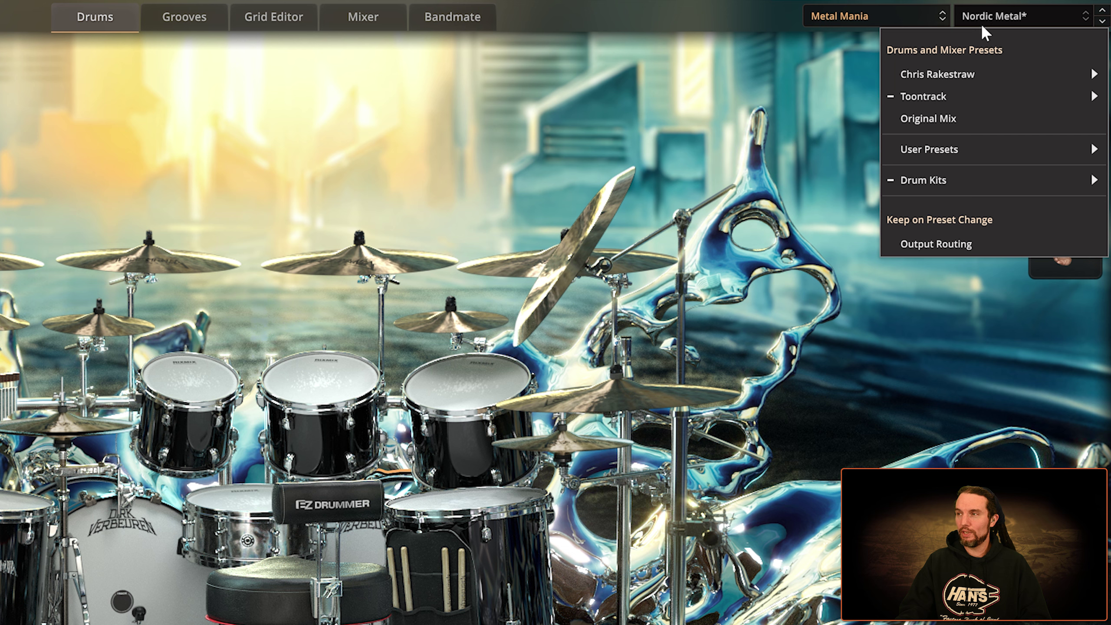
{"action": "mouse_move", "coordinate": [945, 105]}
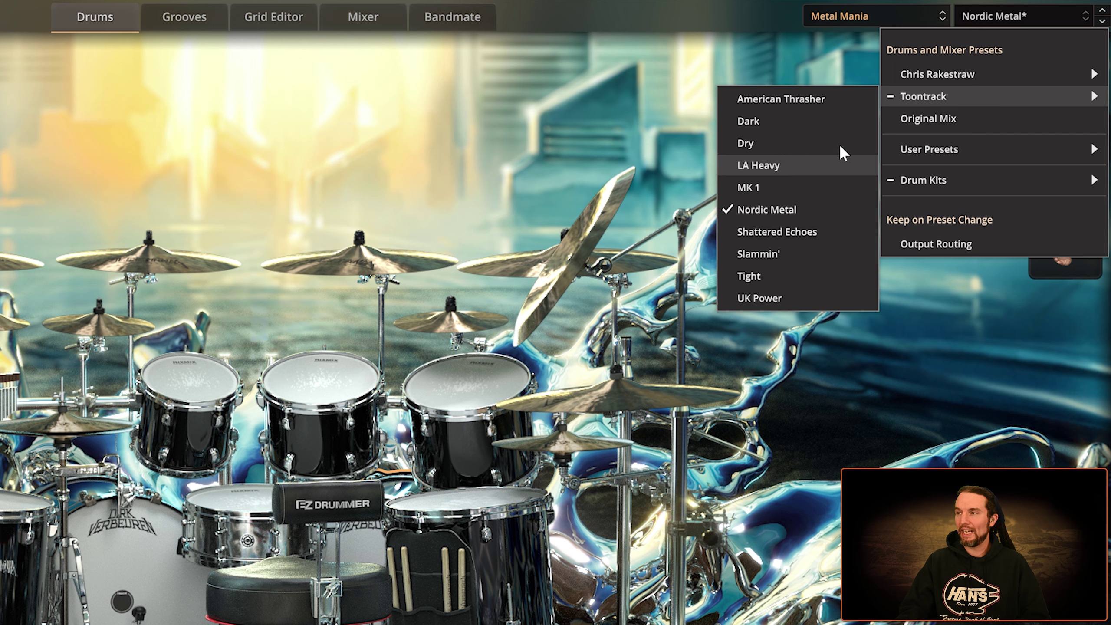
{"action": "mouse_move", "coordinate": [930, 188]}
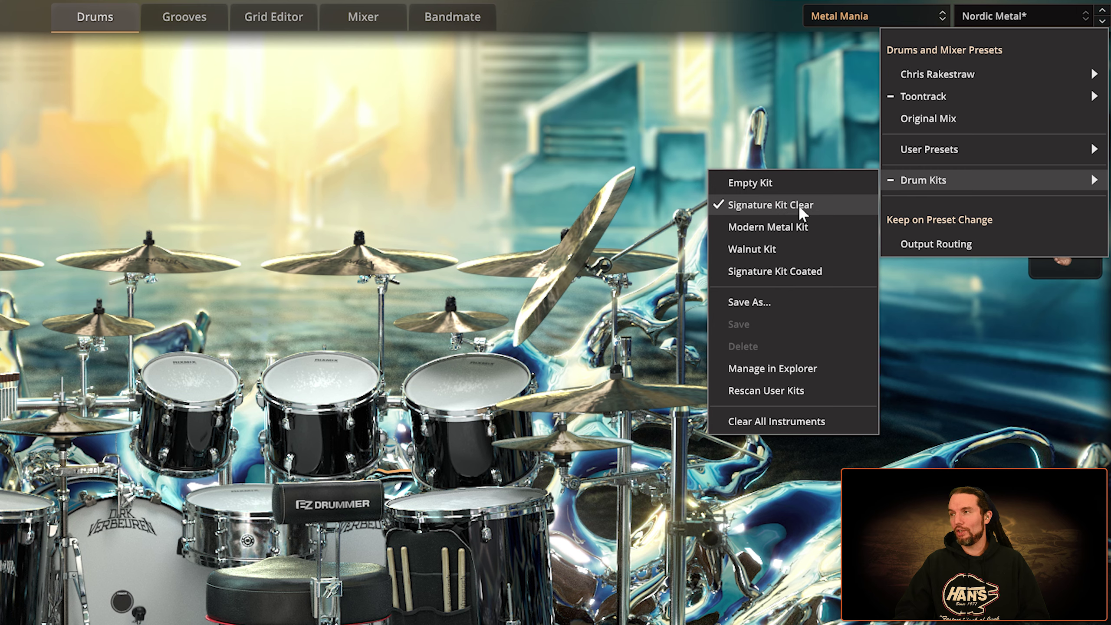
{"action": "mouse_move", "coordinate": [910, 99]}
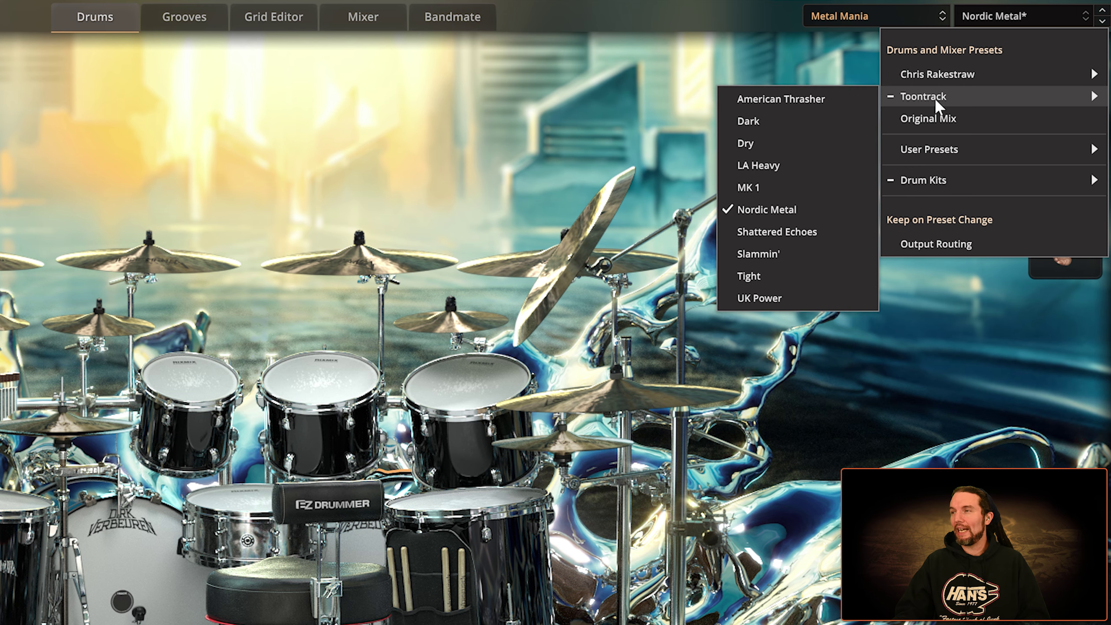
{"action": "left_click", "coordinate": [763, 136]}
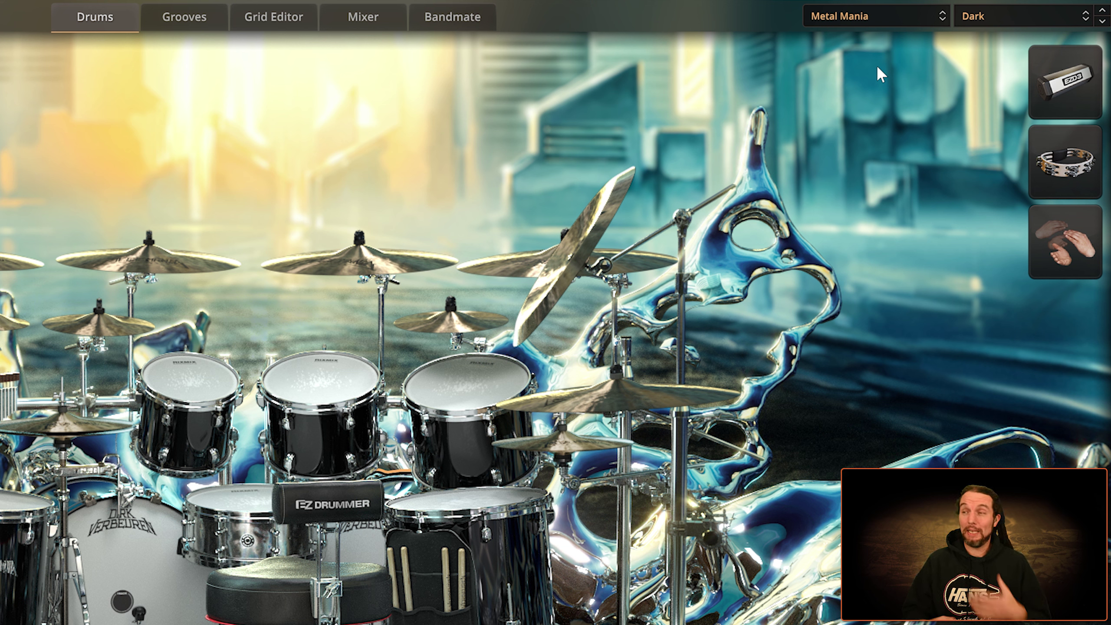
Load the Signature Kit Clear drum kit under the Dark preset and return to the groove browser
{"action": "left_click", "coordinate": [987, 20]}
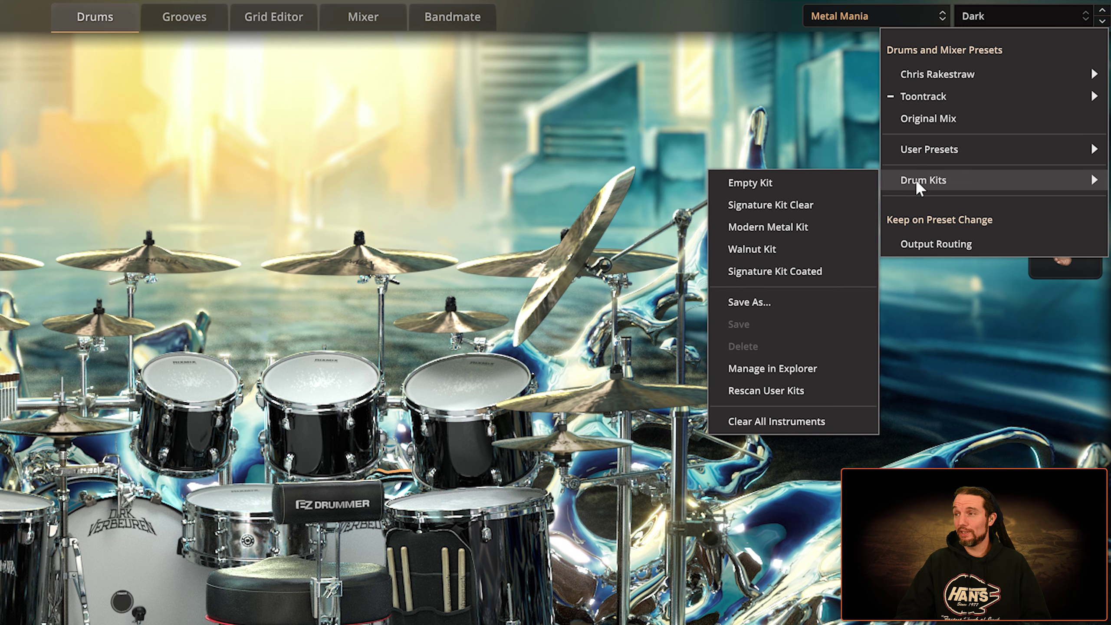
{"action": "left_click", "coordinate": [799, 208]}
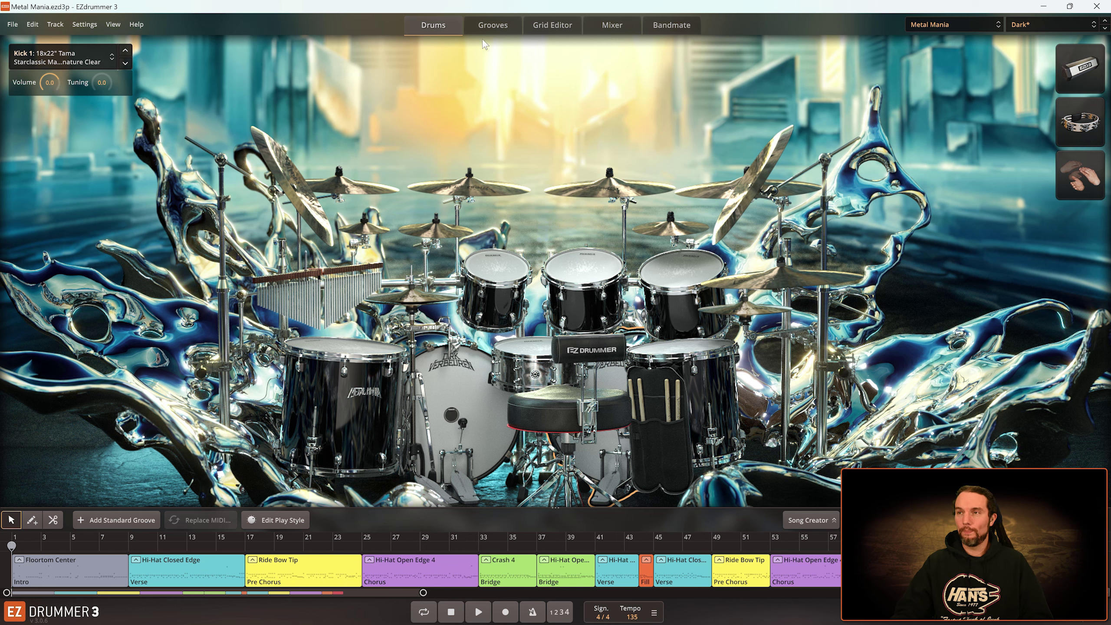
{"action": "left_click", "coordinate": [490, 27]}
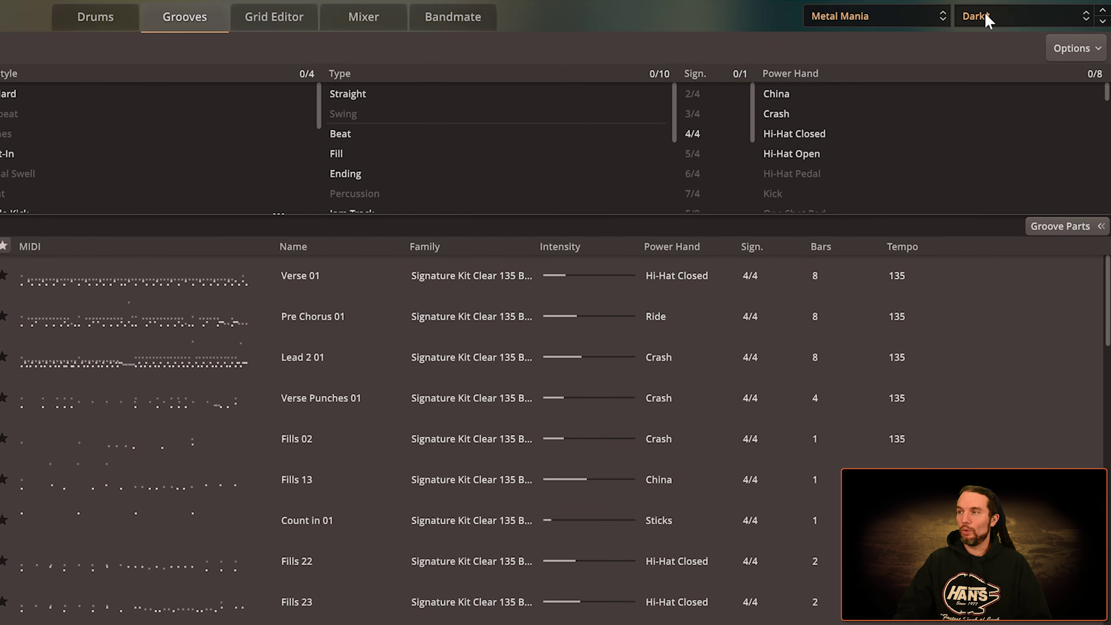
Load the Modern Blast preset for the Metal Mania library
{"action": "left_click", "coordinate": [984, 13]}
{"action": "mouse_move", "coordinate": [941, 179]}
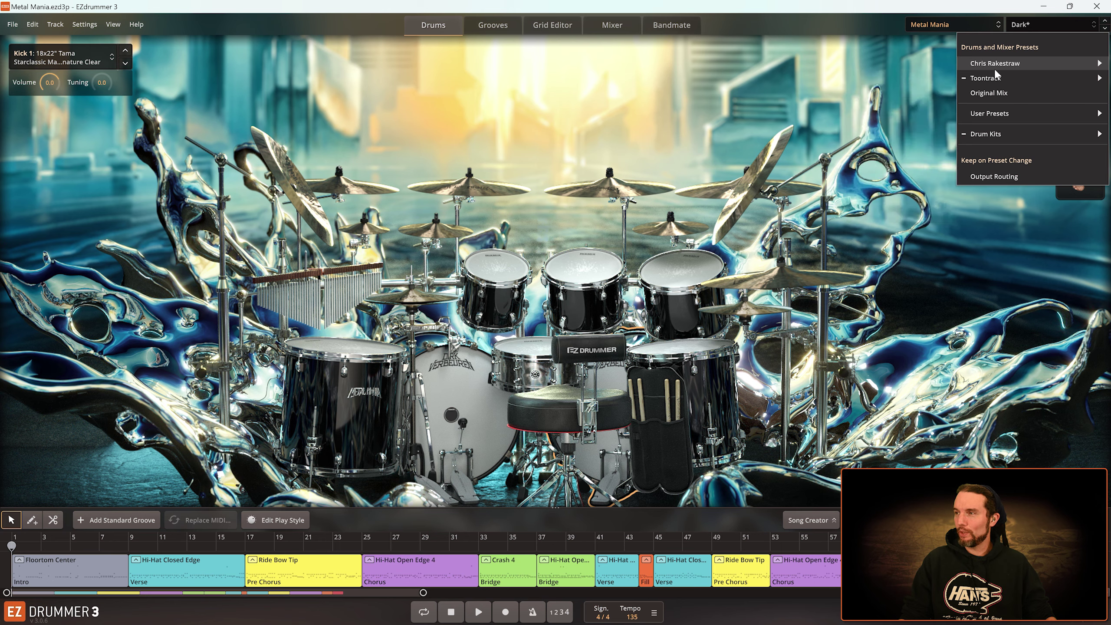
{"action": "mouse_move", "coordinate": [995, 69]}
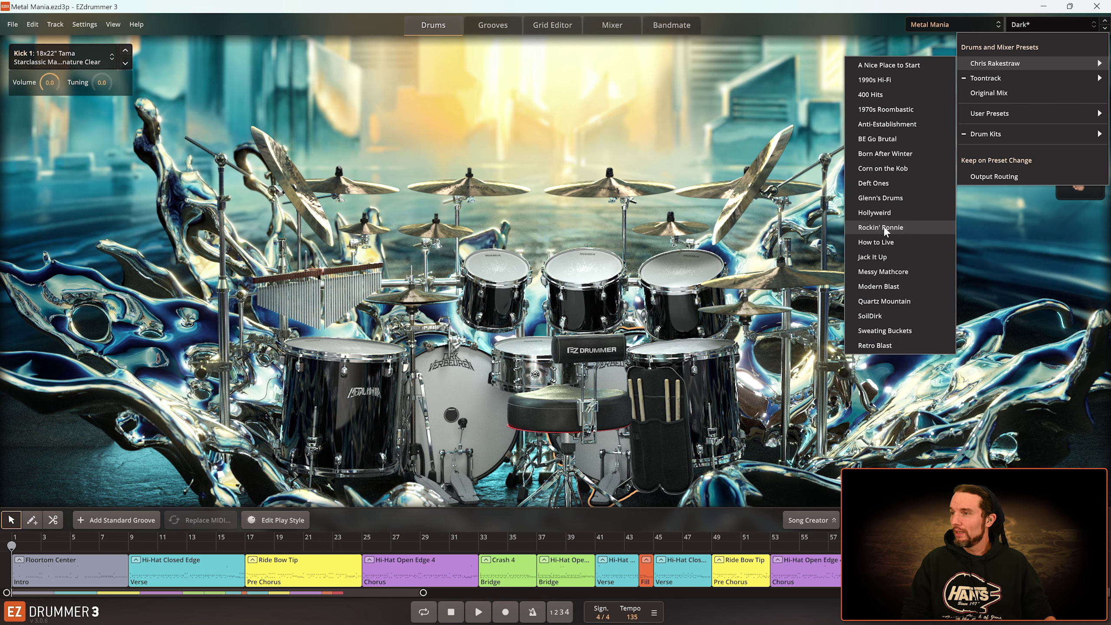
{"action": "left_click", "coordinate": [887, 285]}
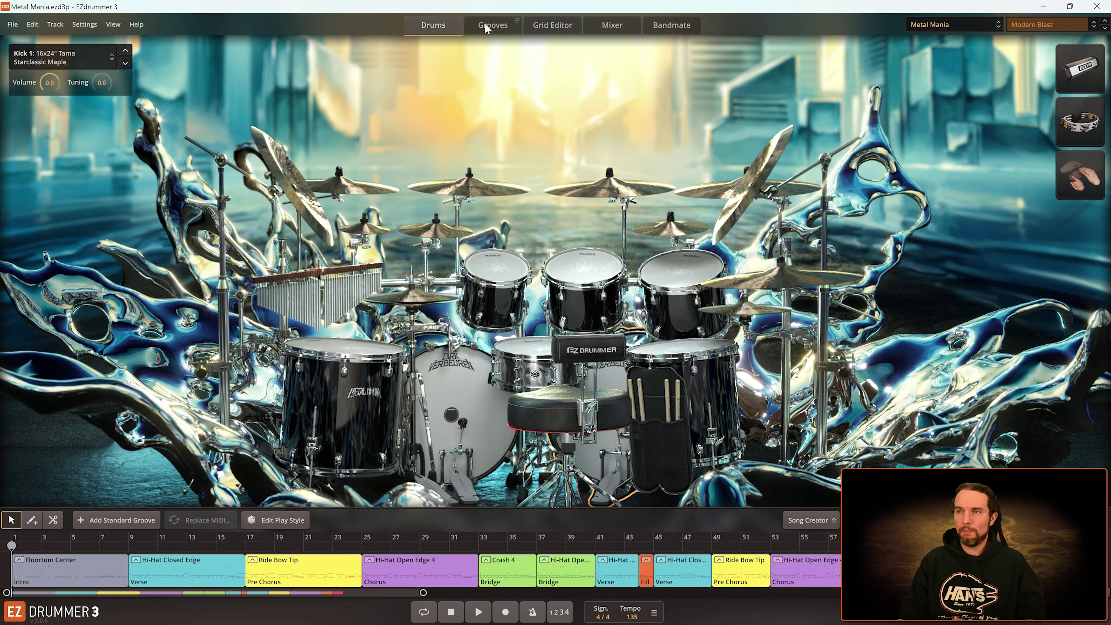
In the groove browser, open the Intro - Blast Beats folder of the Modern Metal Kit's Straight 4/4 grooves
{"action": "left_click", "coordinate": [485, 25]}
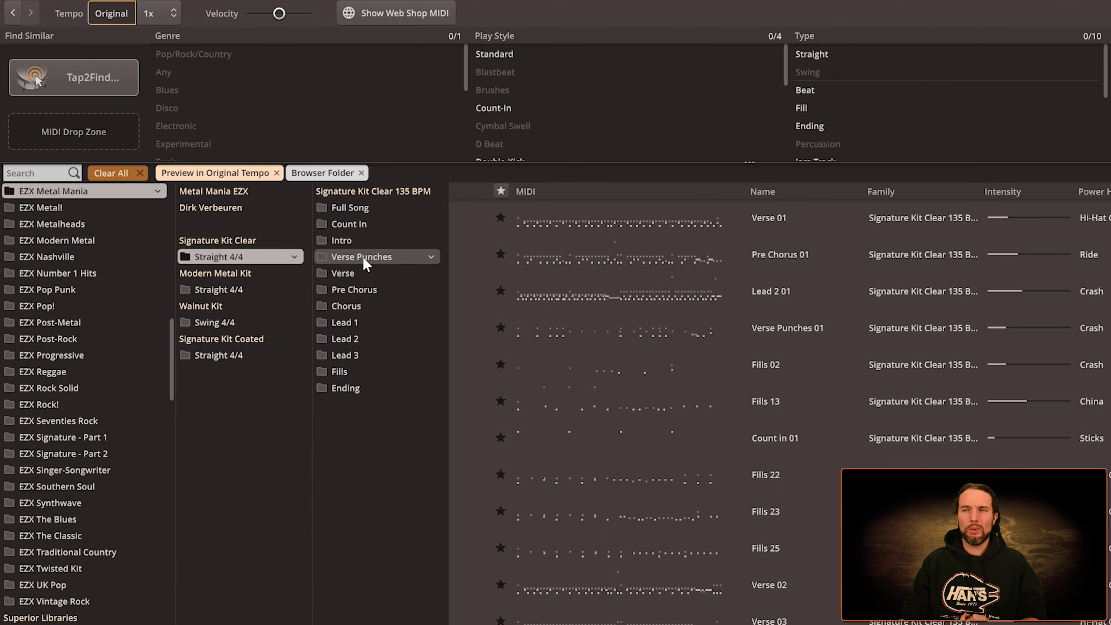
{"action": "left_click", "coordinate": [210, 290]}
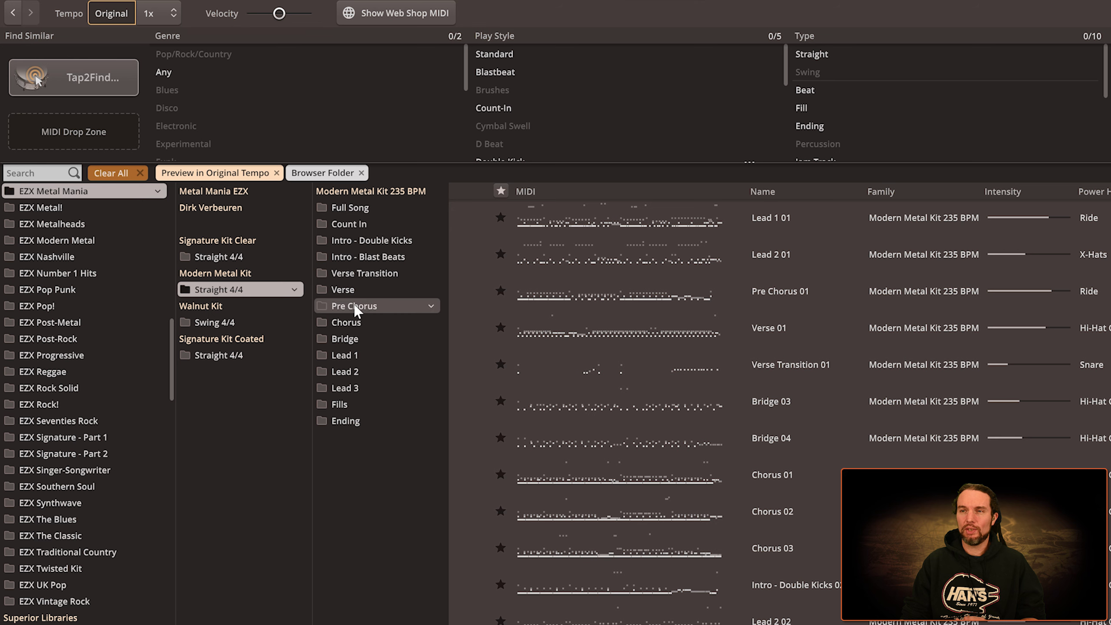
{"action": "left_click", "coordinate": [374, 259]}
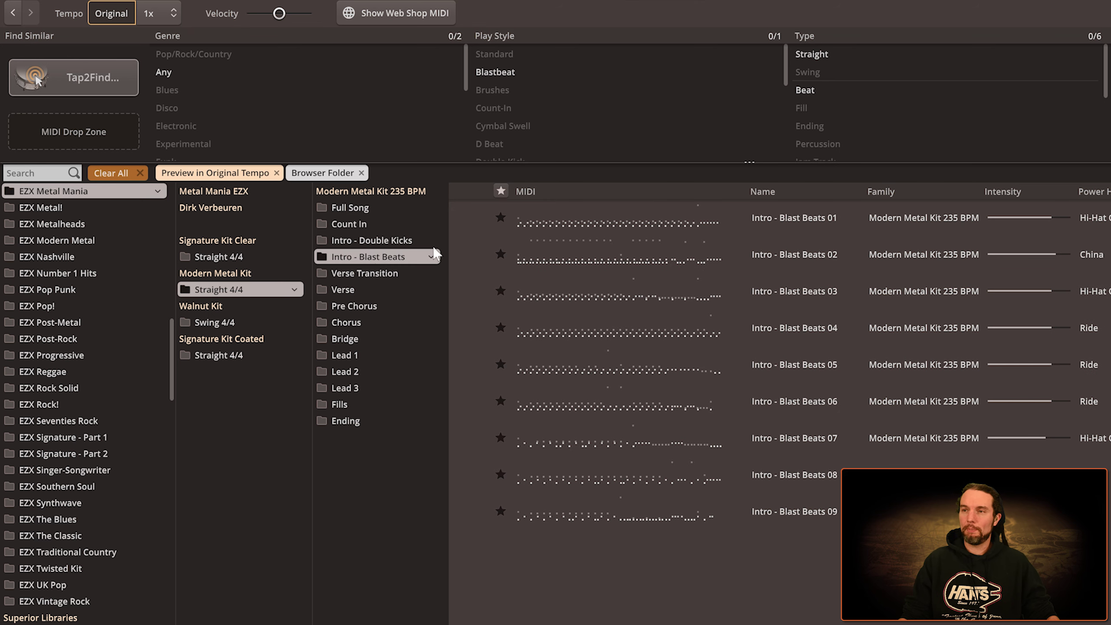
{"action": "mouse_move", "coordinate": [468, 223]}
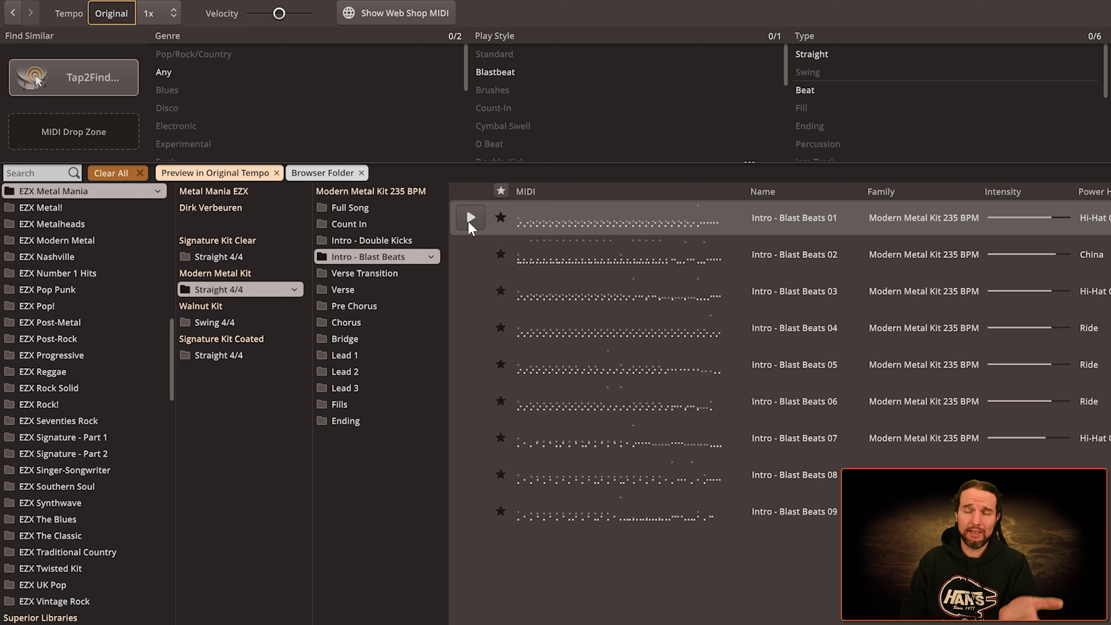
Preview the Intro - Blast Beats grooves one after another, starting from Intro - Blast Beats 01
{"action": "left_click", "coordinate": [469, 218]}
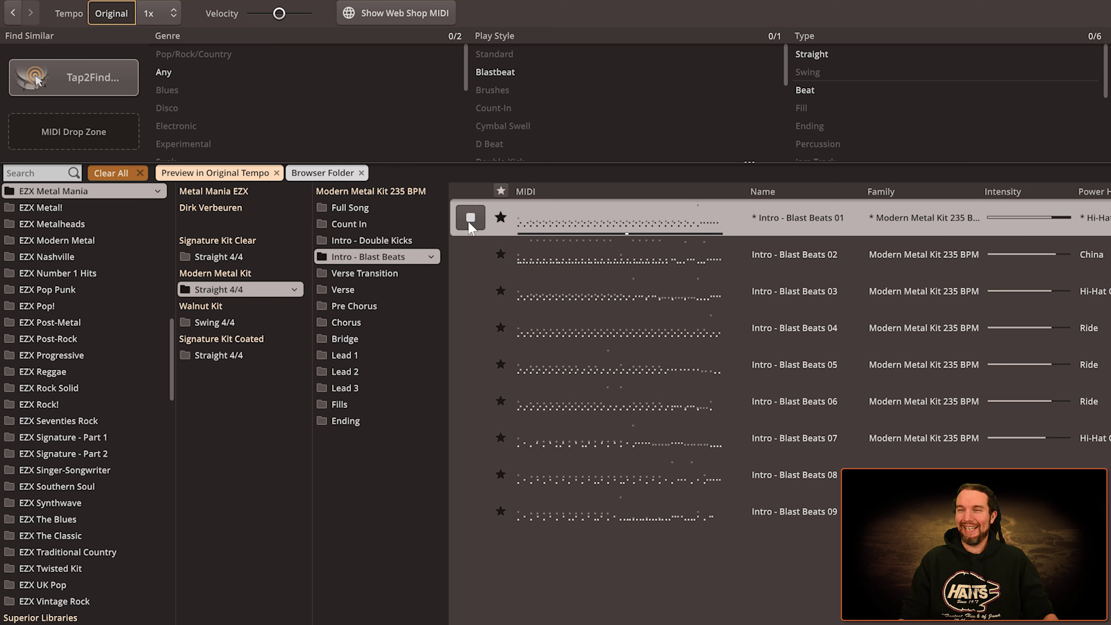
{"action": "left_click", "coordinate": [574, 263]}
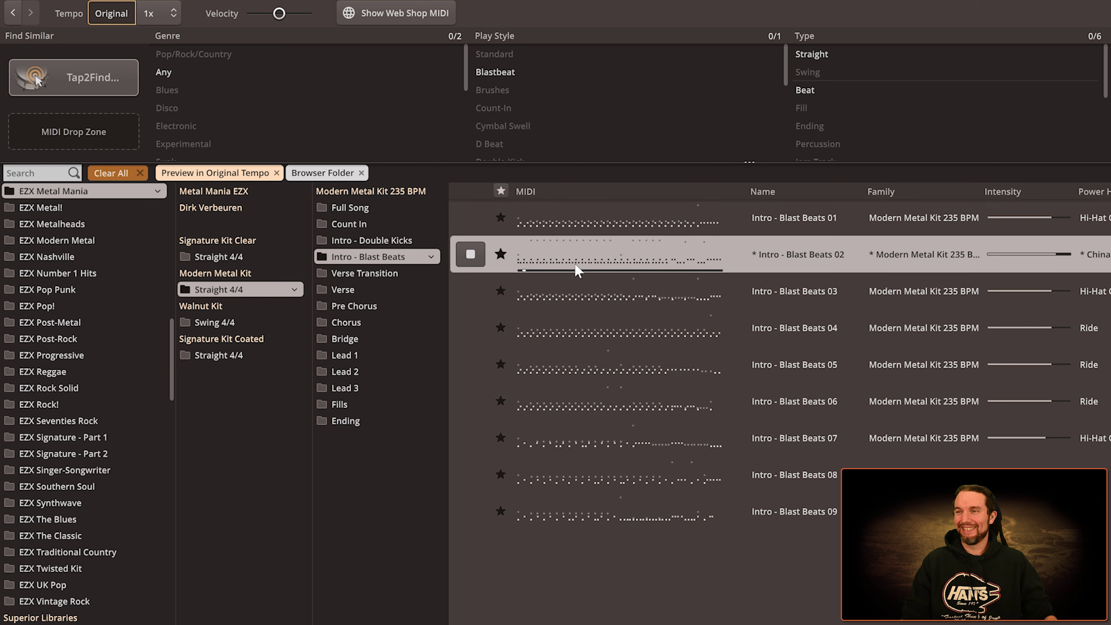
{"action": "left_click", "coordinate": [573, 296]}
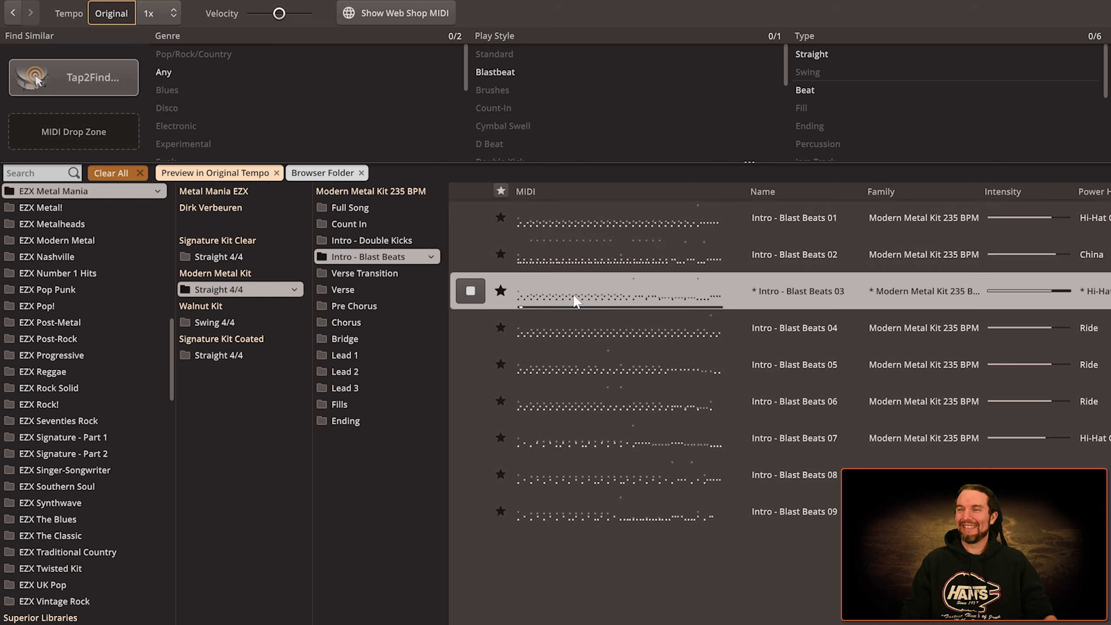
{"action": "left_click", "coordinate": [598, 341]}
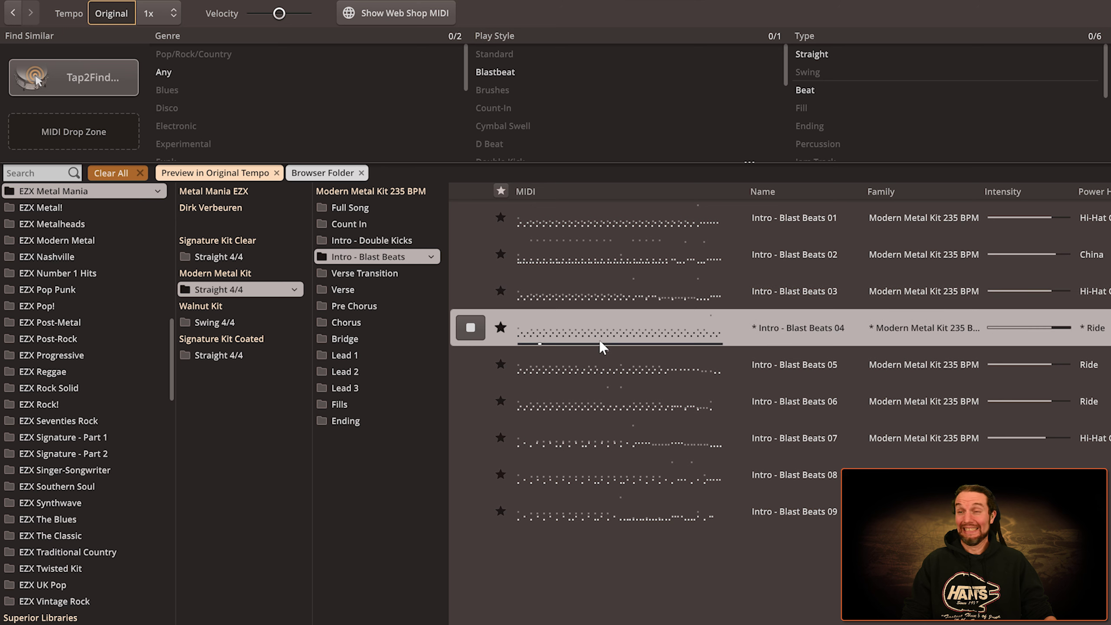
{"action": "left_click", "coordinate": [569, 369]}
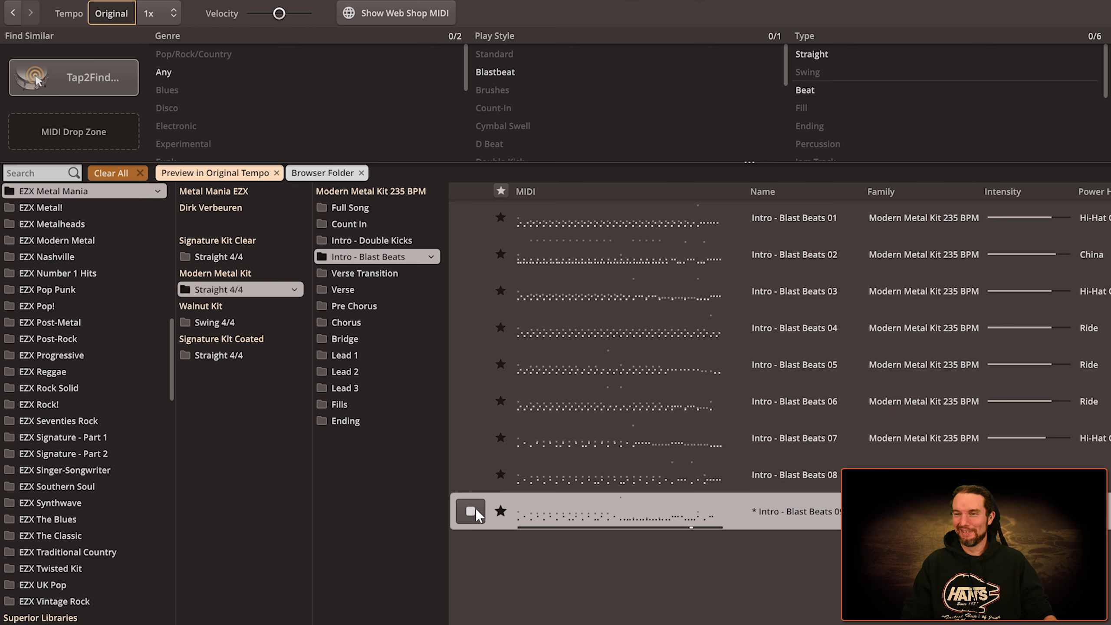
Open the Walnut Kit's Swing 4/4 Blast Beats folder and preview the grooves Blast Beats 01 and 02
{"action": "left_click", "coordinate": [226, 322]}
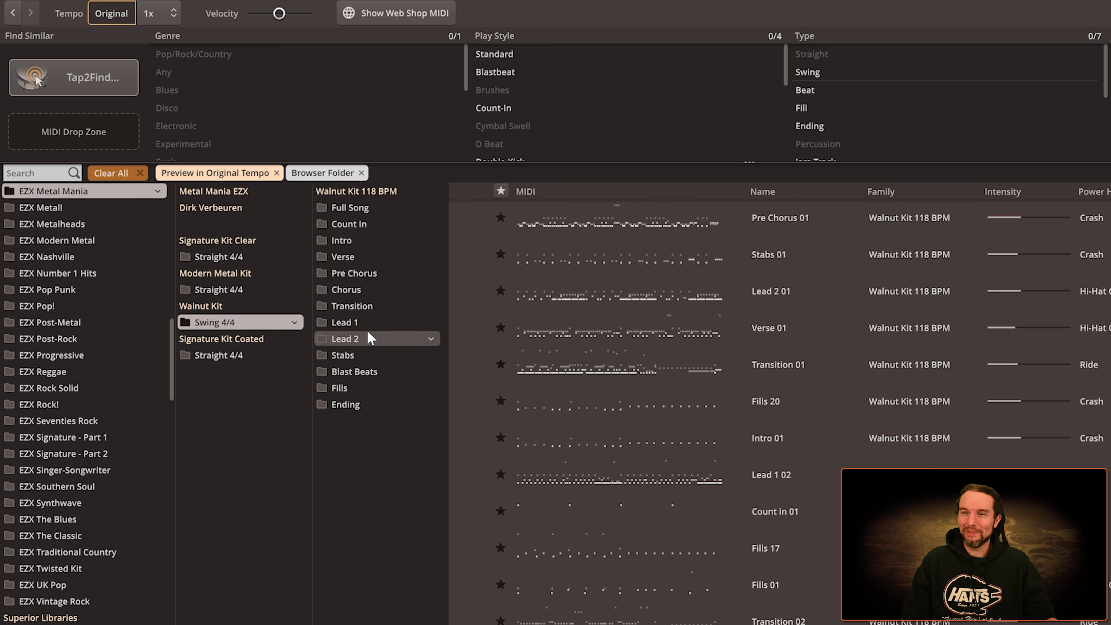
{"action": "left_click", "coordinate": [363, 375]}
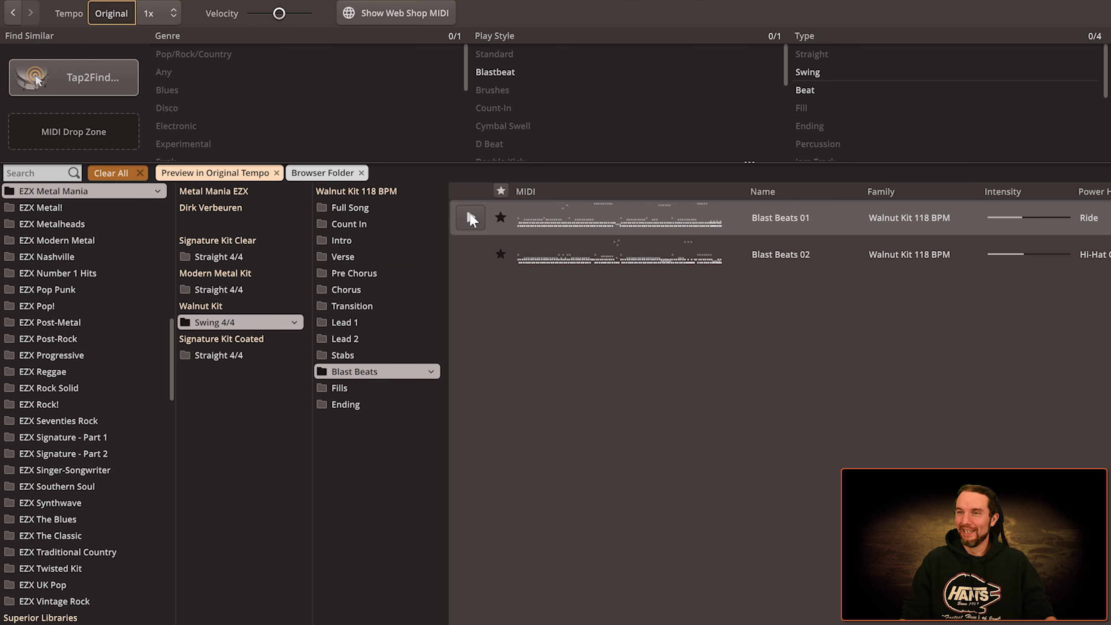
{"action": "left_click", "coordinate": [471, 217]}
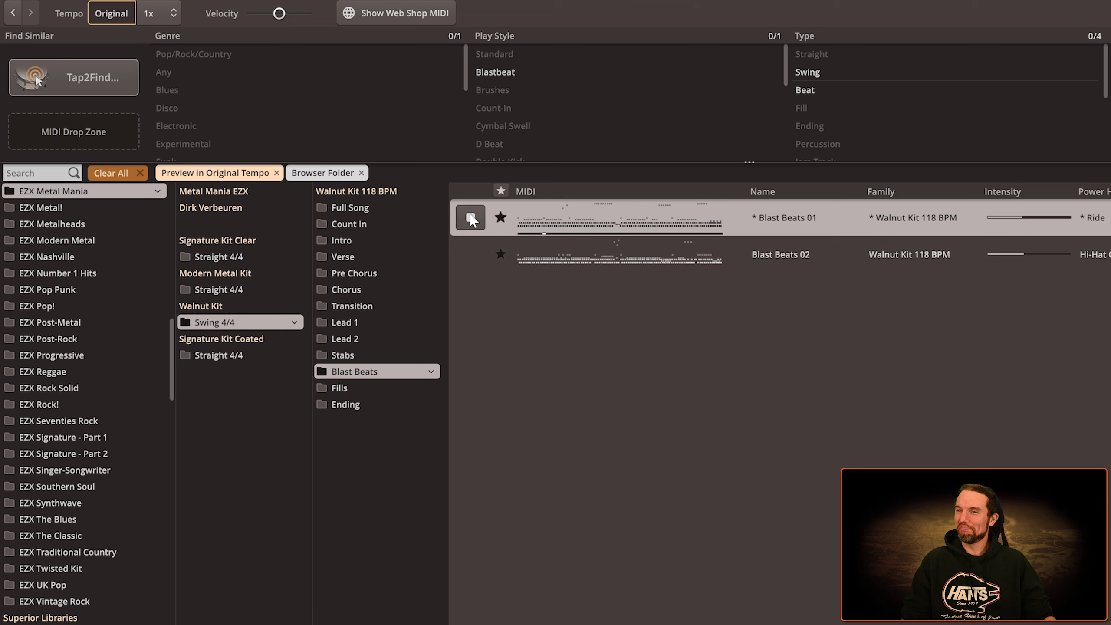
{"action": "left_click", "coordinate": [470, 217]}
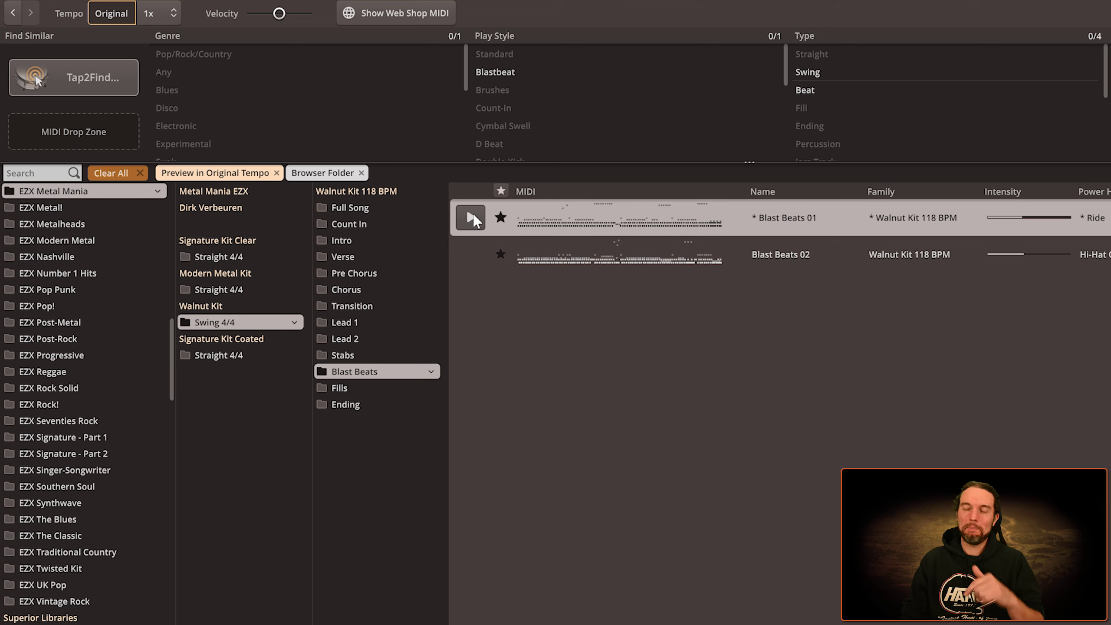
{"action": "mouse_move", "coordinate": [478, 253]}
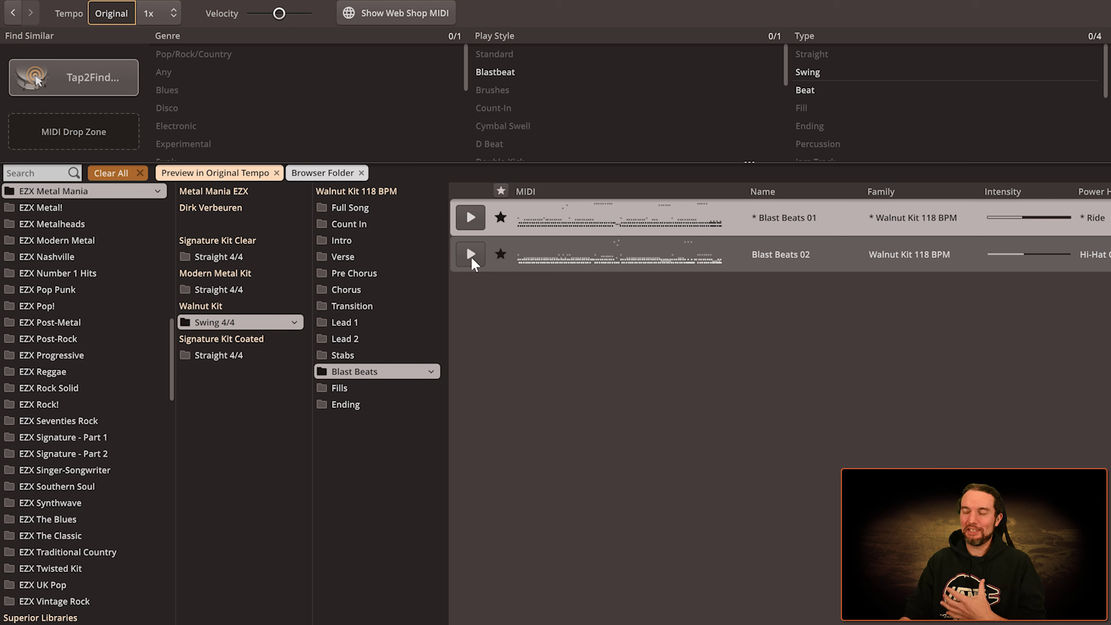
{"action": "left_click", "coordinate": [471, 255]}
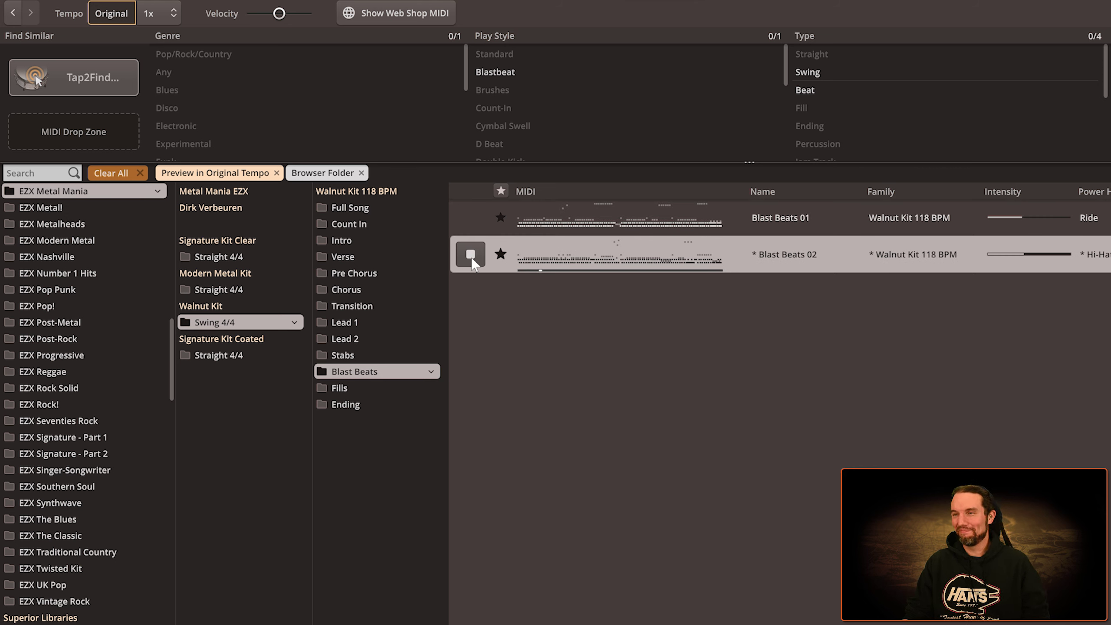
{"action": "left_click", "coordinate": [471, 259]}
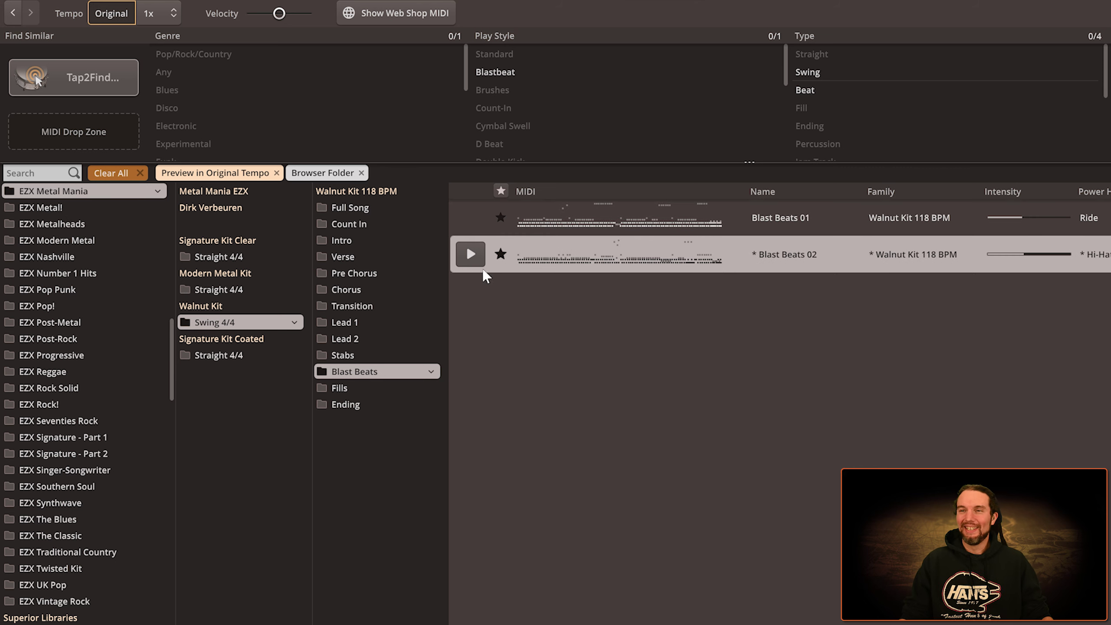
Return to the Modern Metal Kit's Straight 4/4 Intro - Blast Beats folder and preview Intro - Blast Beats 02
{"action": "left_click", "coordinate": [221, 291]}
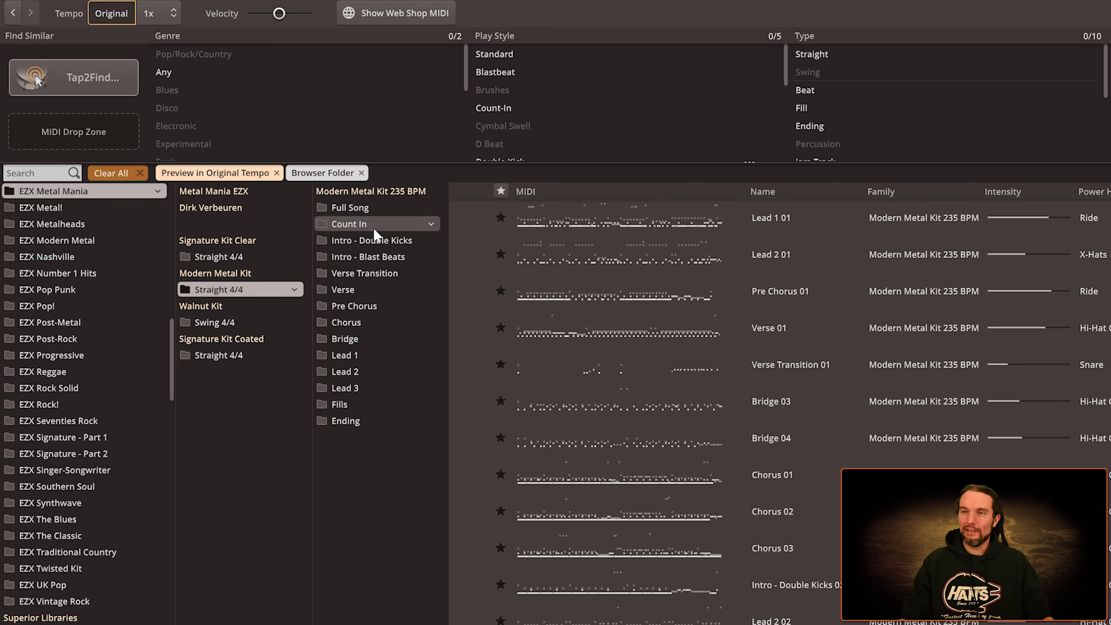
{"action": "left_click", "coordinate": [378, 257]}
{"action": "left_click", "coordinate": [469, 258]}
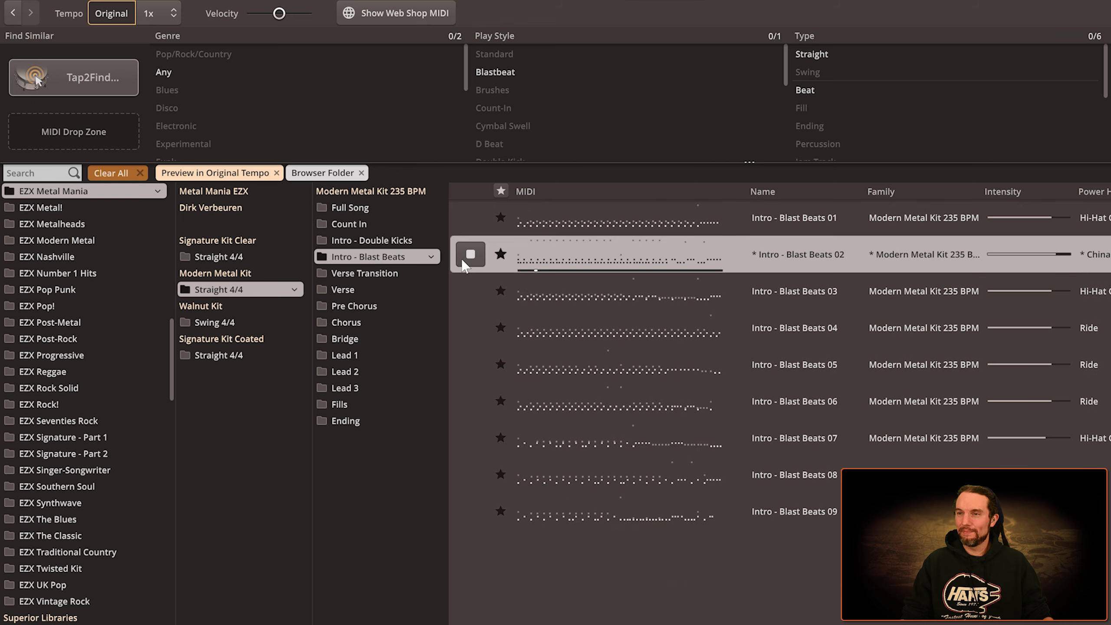
{"action": "left_click", "coordinate": [471, 255]}
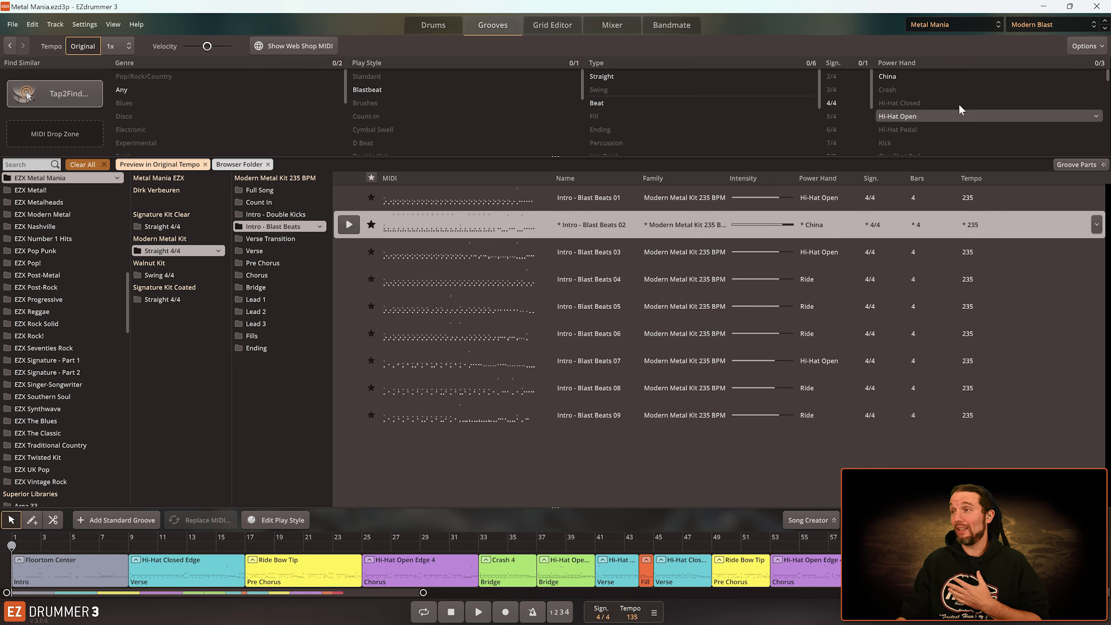
Load the Nordic Metal preset from the Toontrack drum and mixer presets
{"action": "left_click", "coordinate": [1032, 25]}
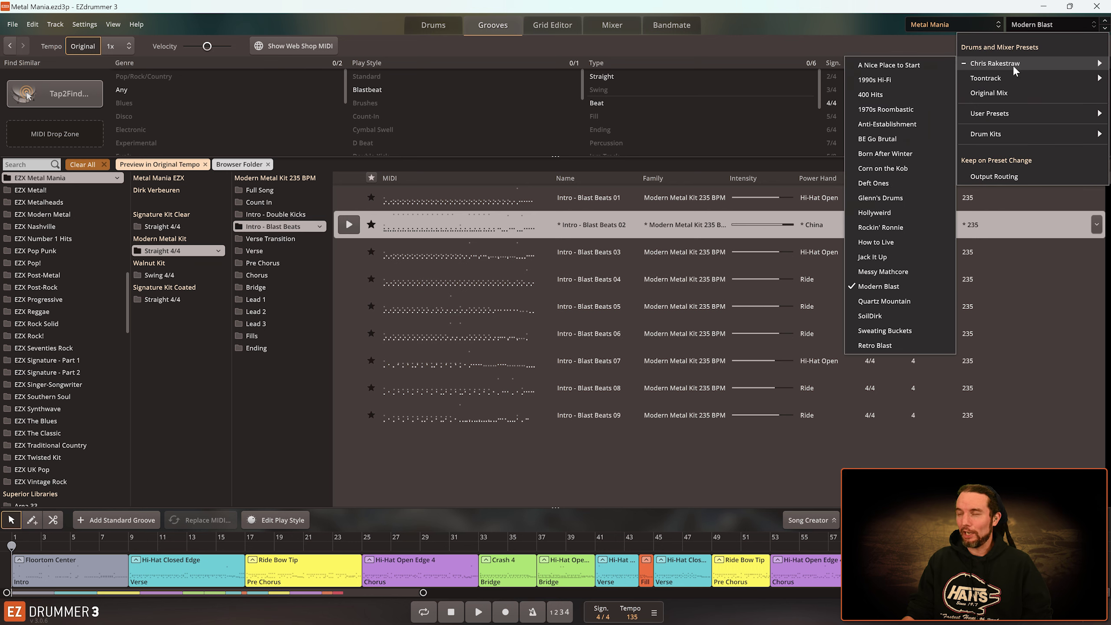
{"action": "mouse_move", "coordinate": [1006, 77]}
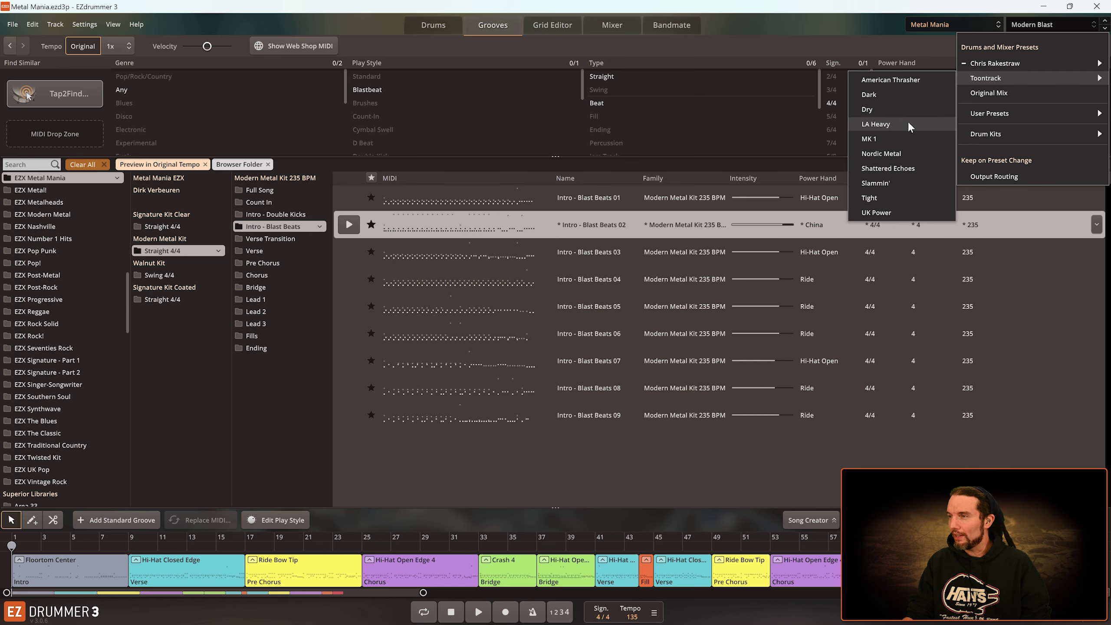
{"action": "left_click", "coordinate": [897, 151]}
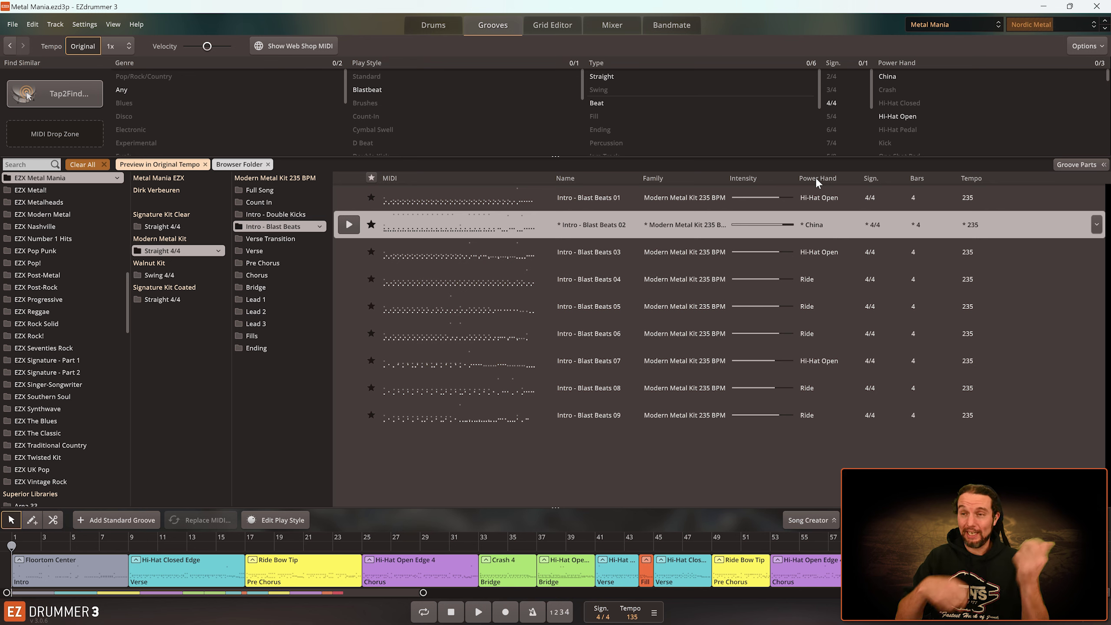
In the drum kit view, try the snare as Starclassic Dirk Verbeuren Signature, Mastercraft Rosewood, Starclassic Maple and Bell Brass 50th anniversary
{"action": "left_click", "coordinate": [434, 27]}
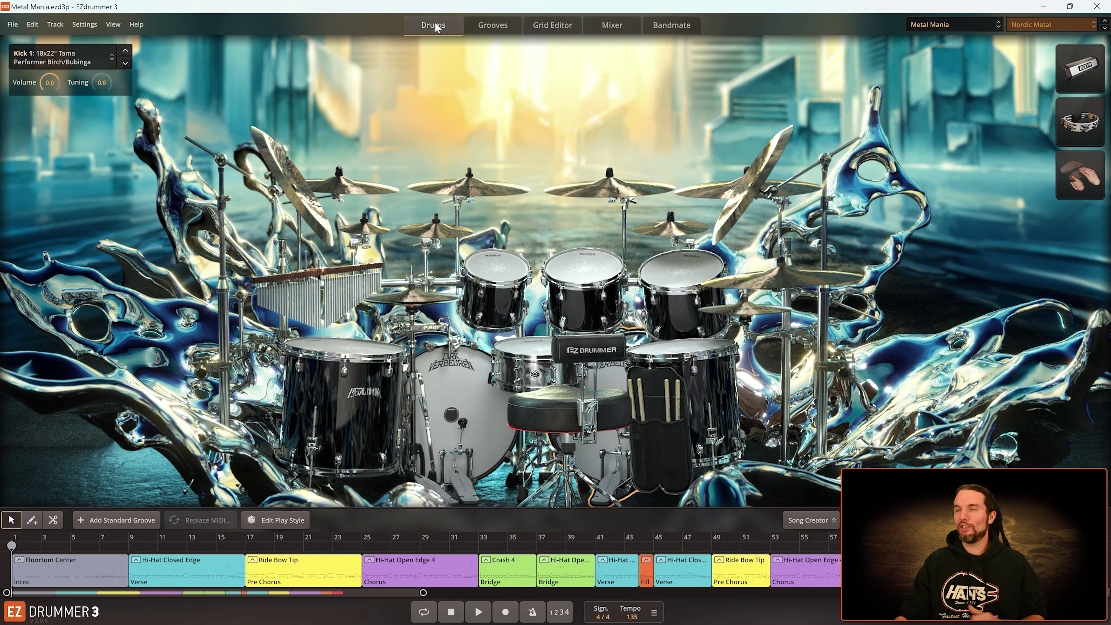
{"action": "left_click", "coordinate": [493, 25]}
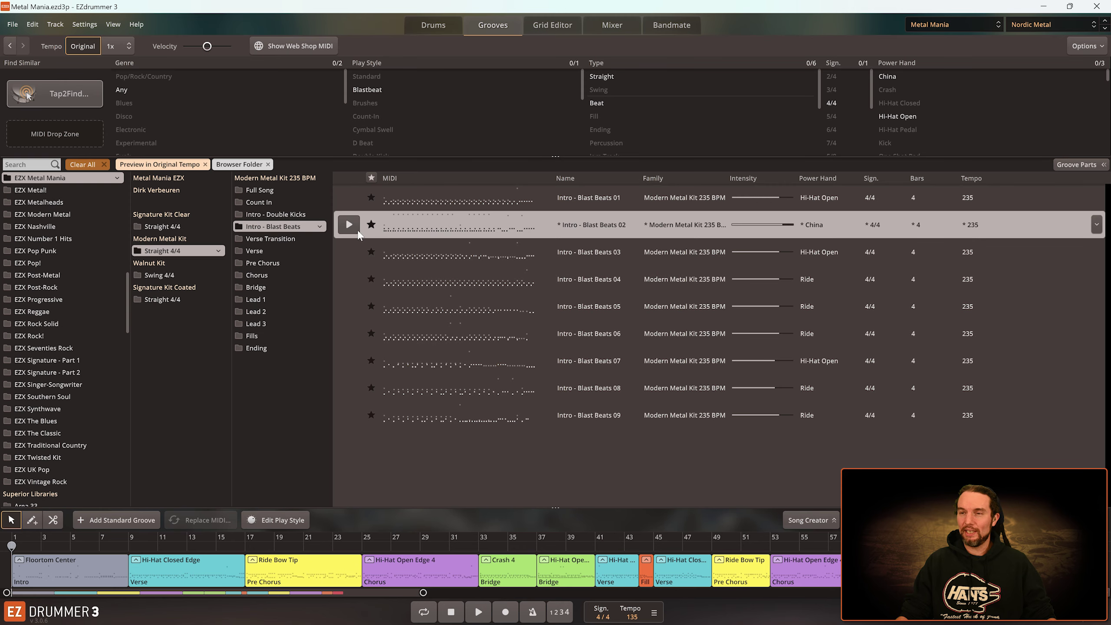
{"action": "left_click", "coordinate": [430, 25]}
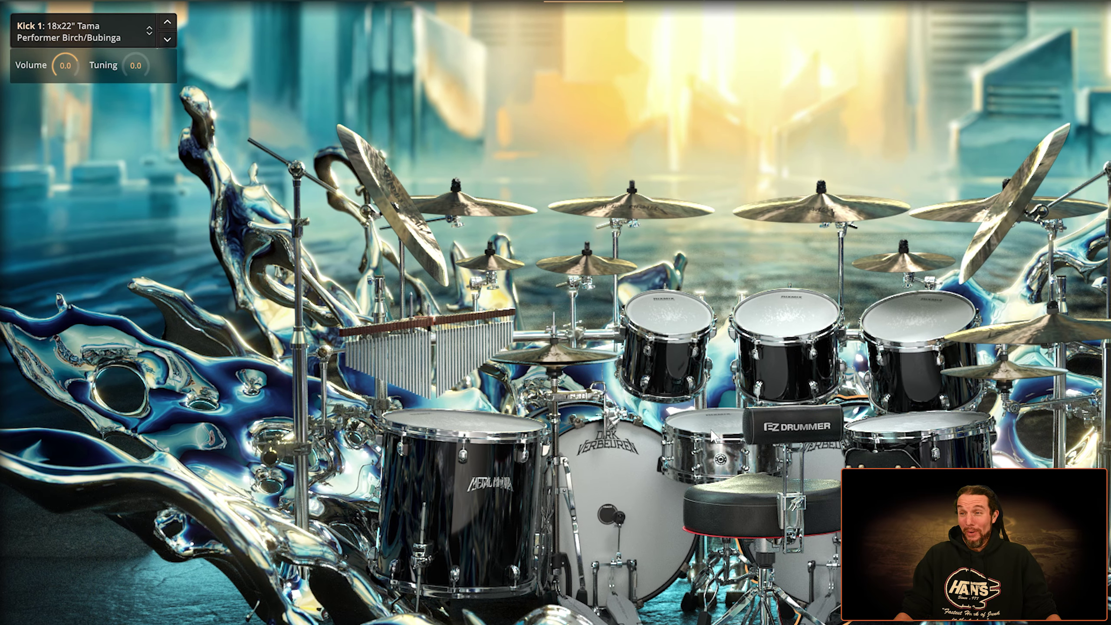
{"action": "left_click", "coordinate": [649, 437]}
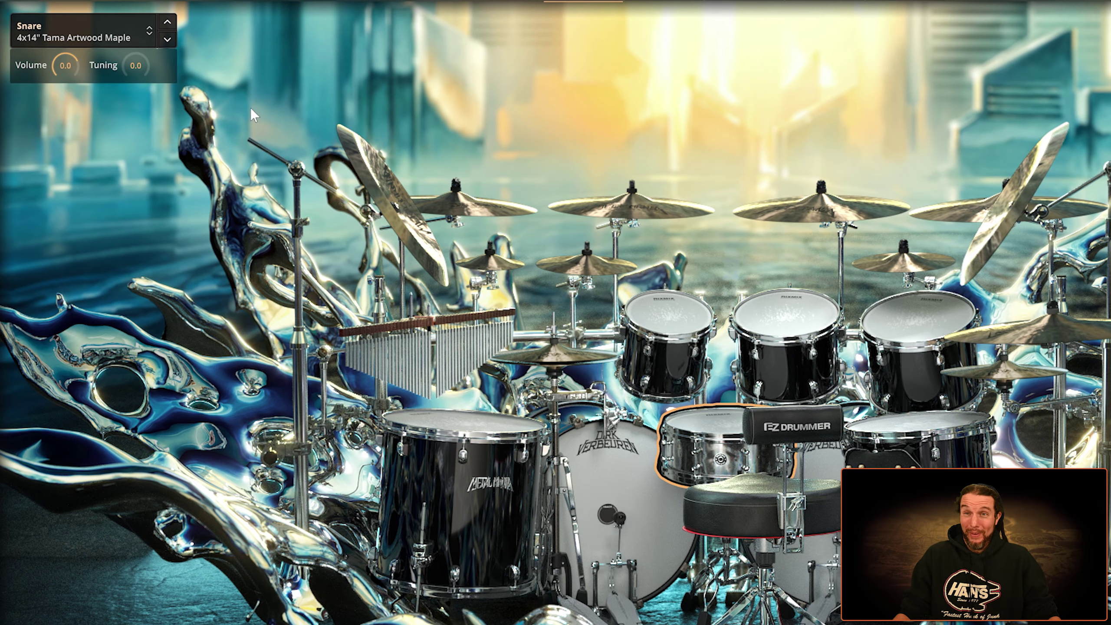
{"action": "left_click", "coordinate": [88, 30]}
{"action": "left_click", "coordinate": [117, 136]}
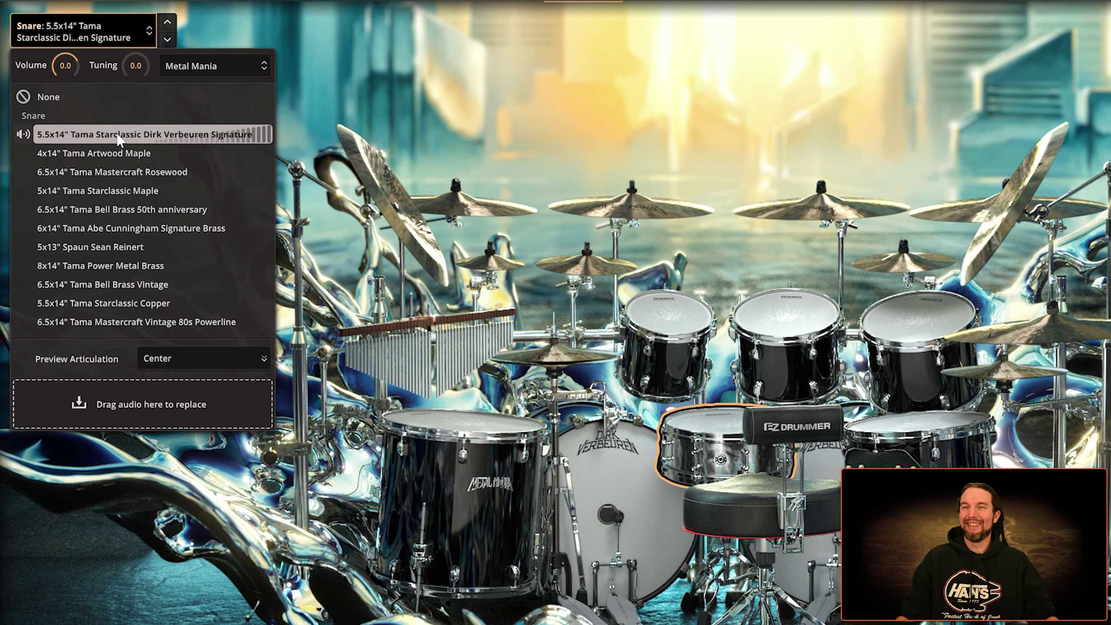
{"action": "left_click", "coordinate": [108, 169]}
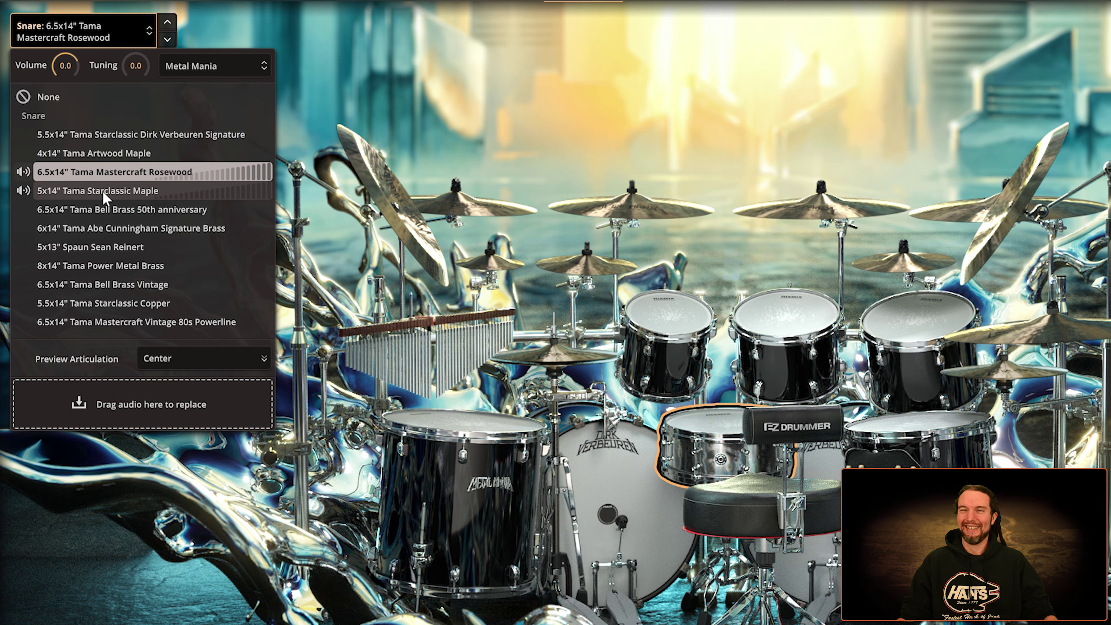
{"action": "left_click", "coordinate": [102, 192]}
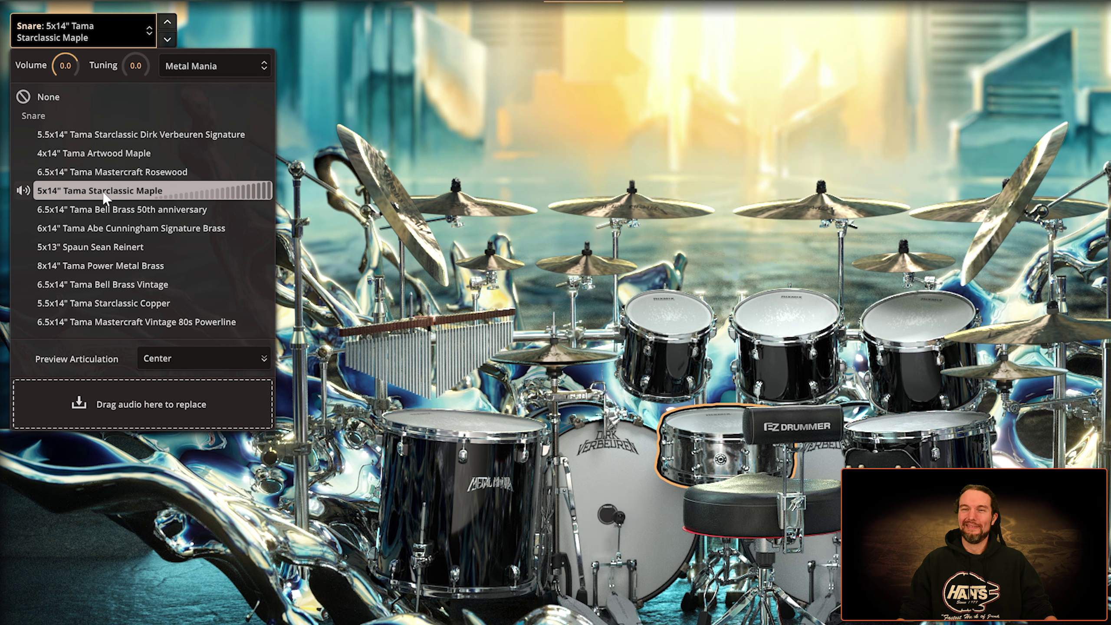
{"action": "left_click", "coordinate": [100, 210]}
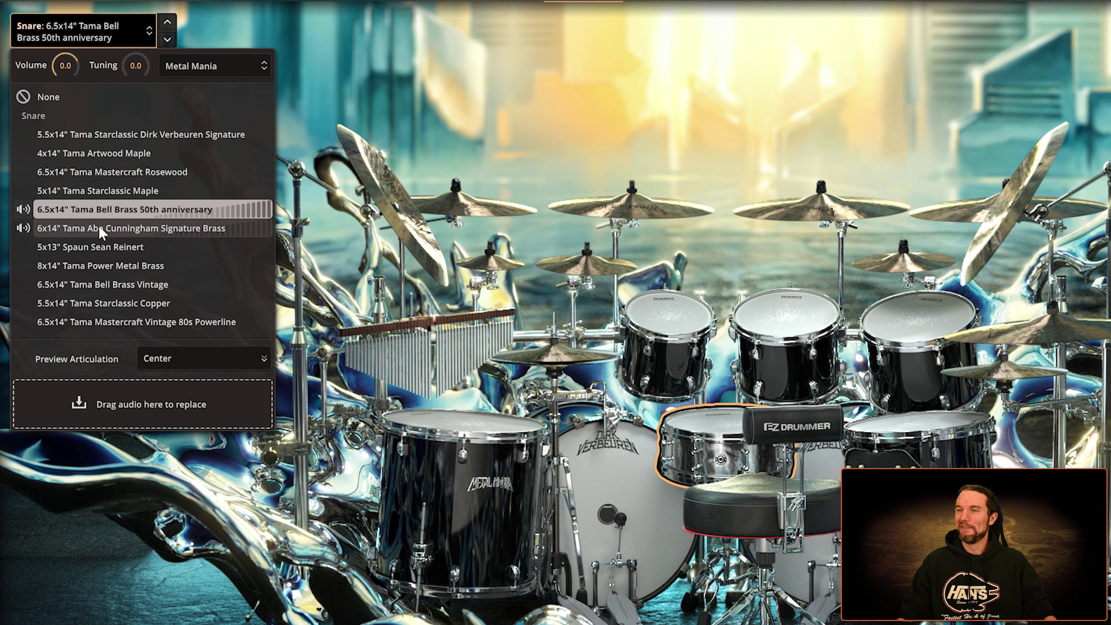
Audition the snares from 6x14" Tama Abe Cunningham Signature Brass onward, ending on the 6.5x14" Tama Mastercraft Vintage 80s Powerline
{"action": "left_click", "coordinate": [99, 227]}
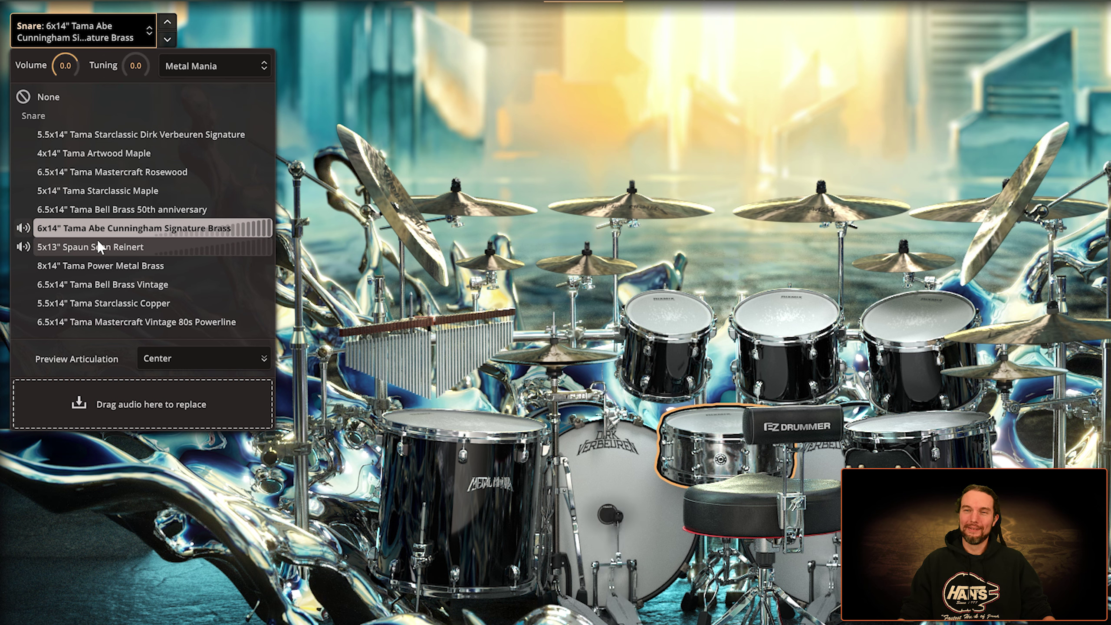
{"action": "left_click", "coordinate": [97, 243]}
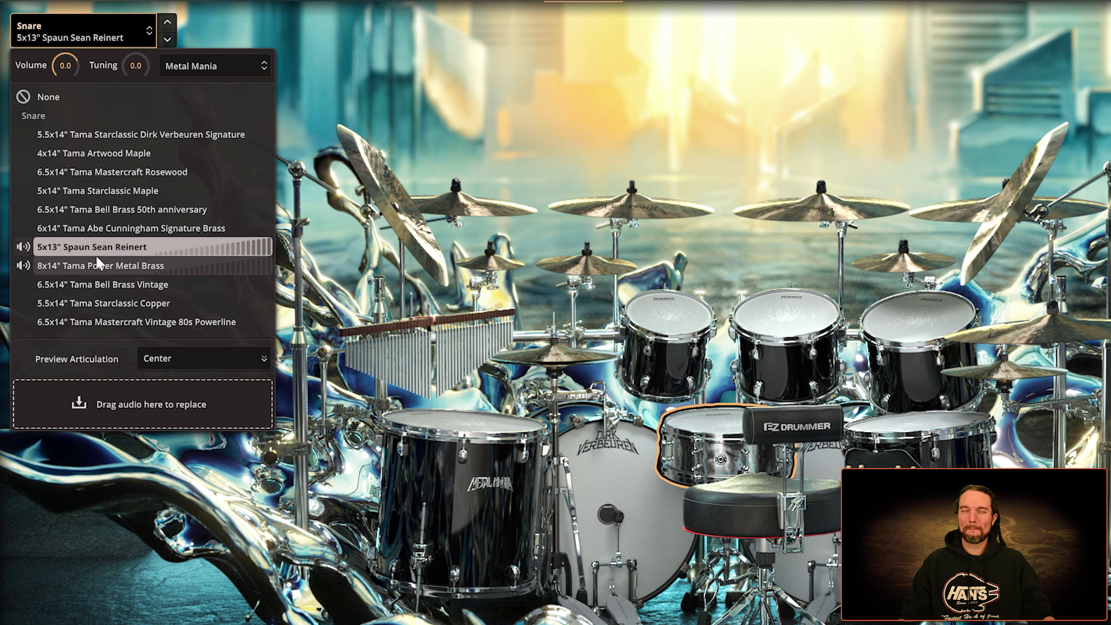
{"action": "left_click", "coordinate": [97, 262]}
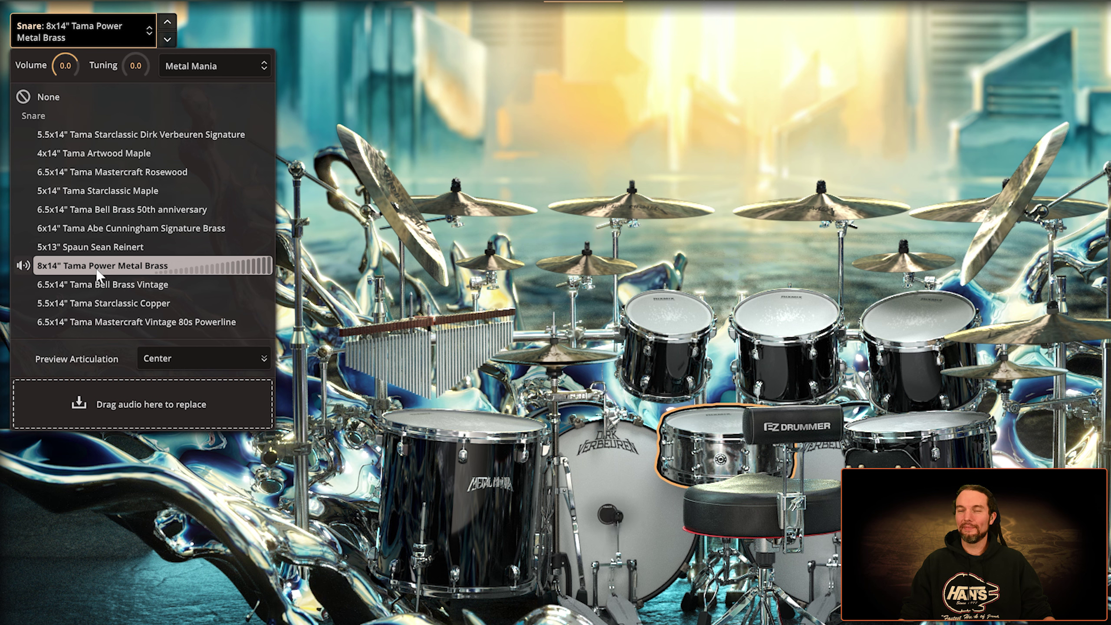
{"action": "left_click", "coordinate": [101, 283]}
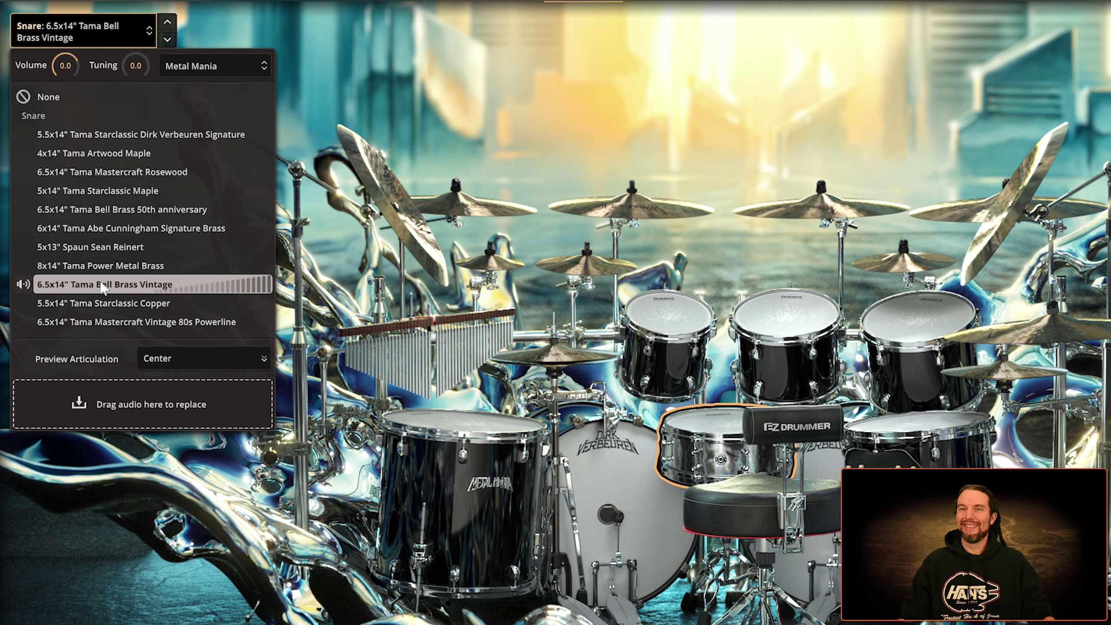
{"action": "left_click", "coordinate": [100, 303]}
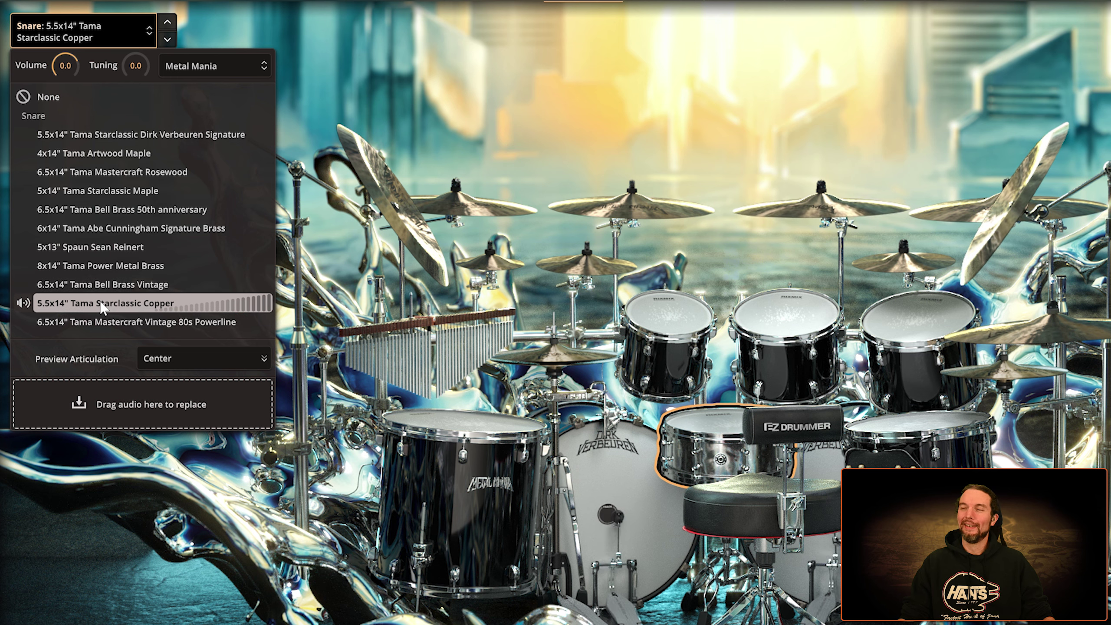
{"action": "left_click", "coordinate": [107, 322]}
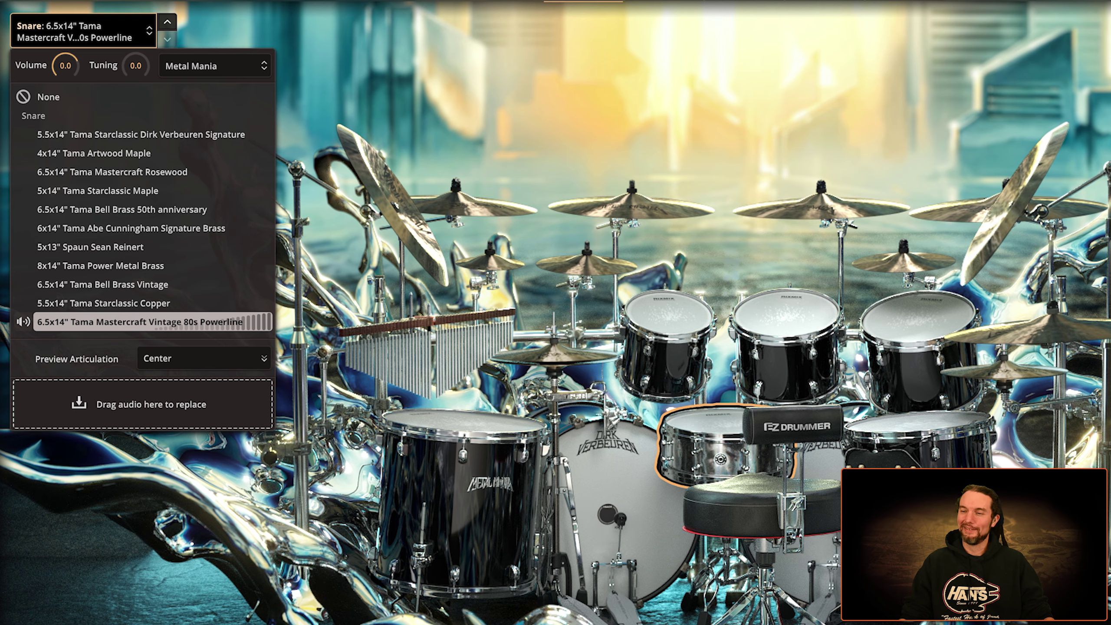
{"action": "left_click", "coordinate": [676, 405]}
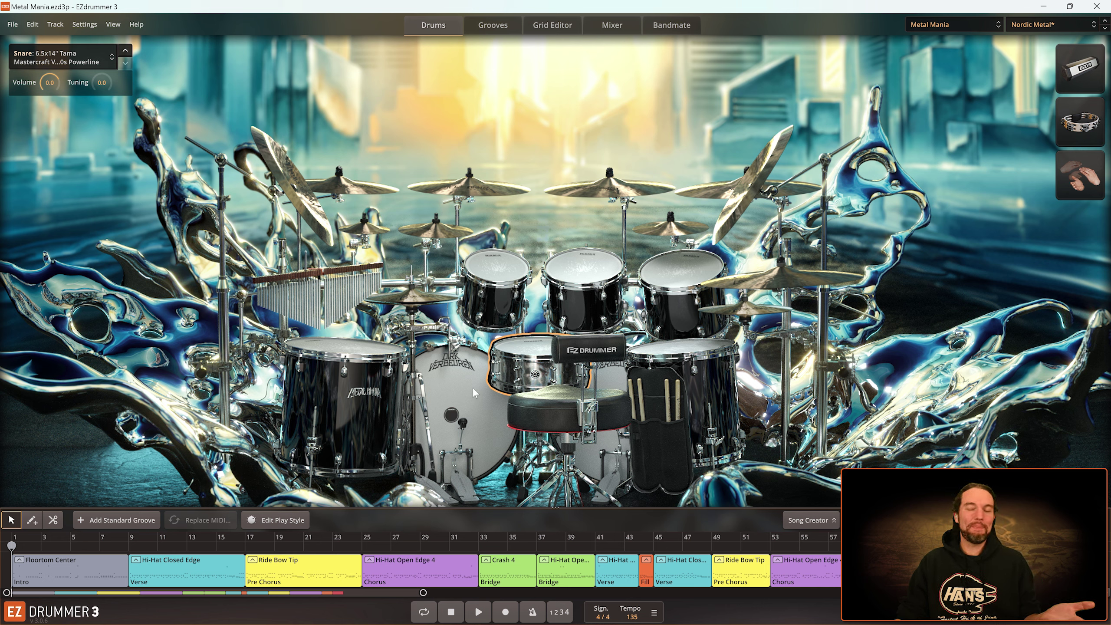
Set Kick 2 to None and preview the groove Intro - Blast Beats 02
{"action": "right_click", "coordinate": [519, 421]}
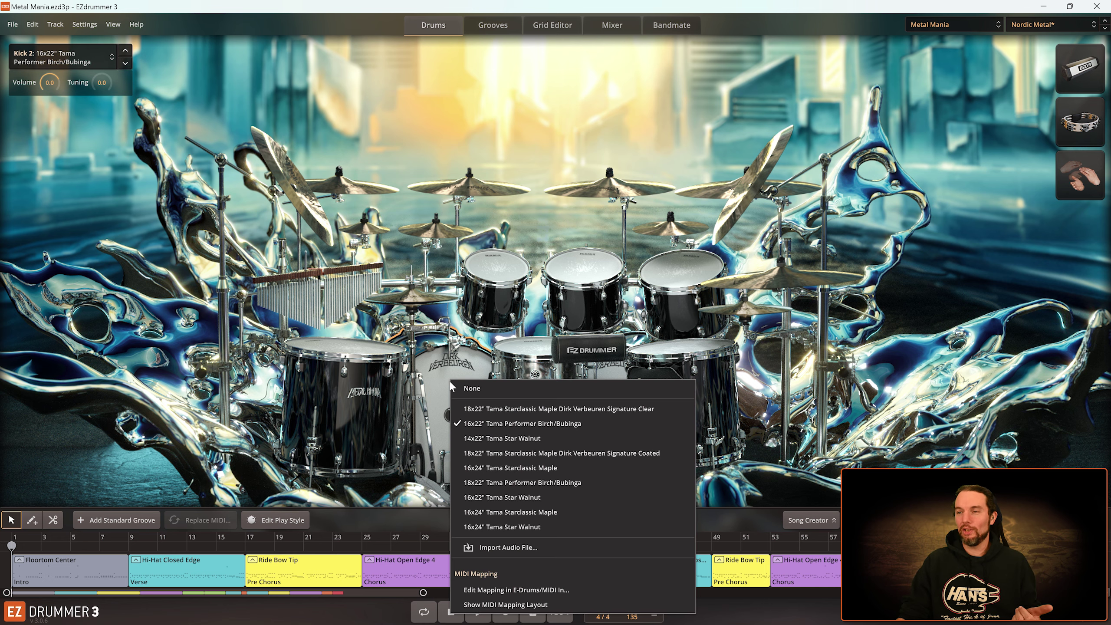
{"action": "left_click", "coordinate": [493, 387]}
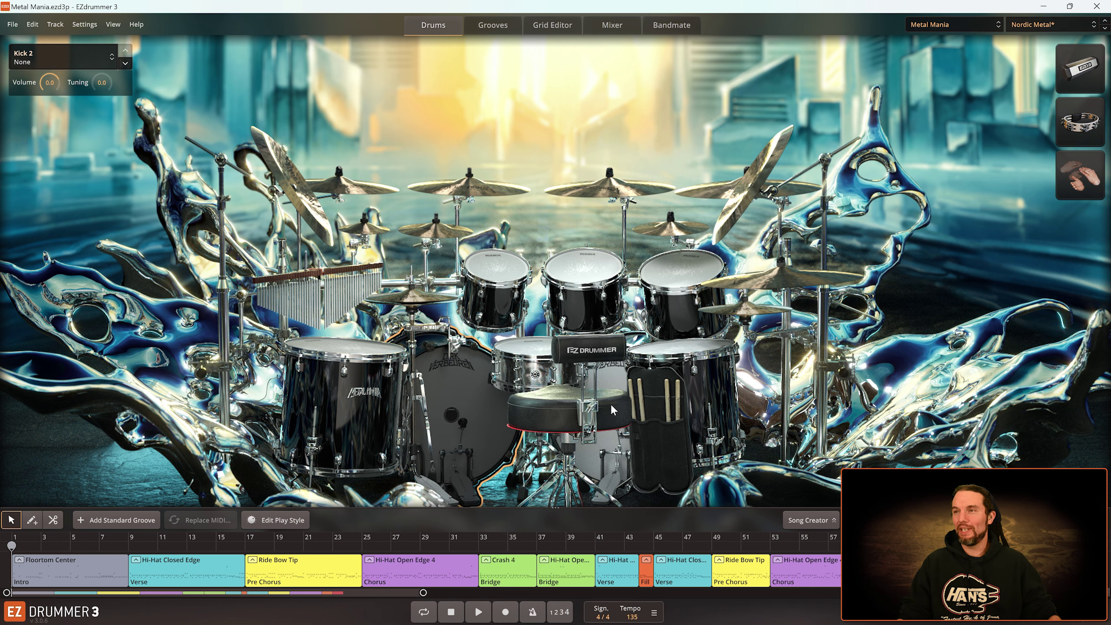
{"action": "left_click", "coordinate": [489, 27]}
{"action": "left_click", "coordinate": [346, 230]}
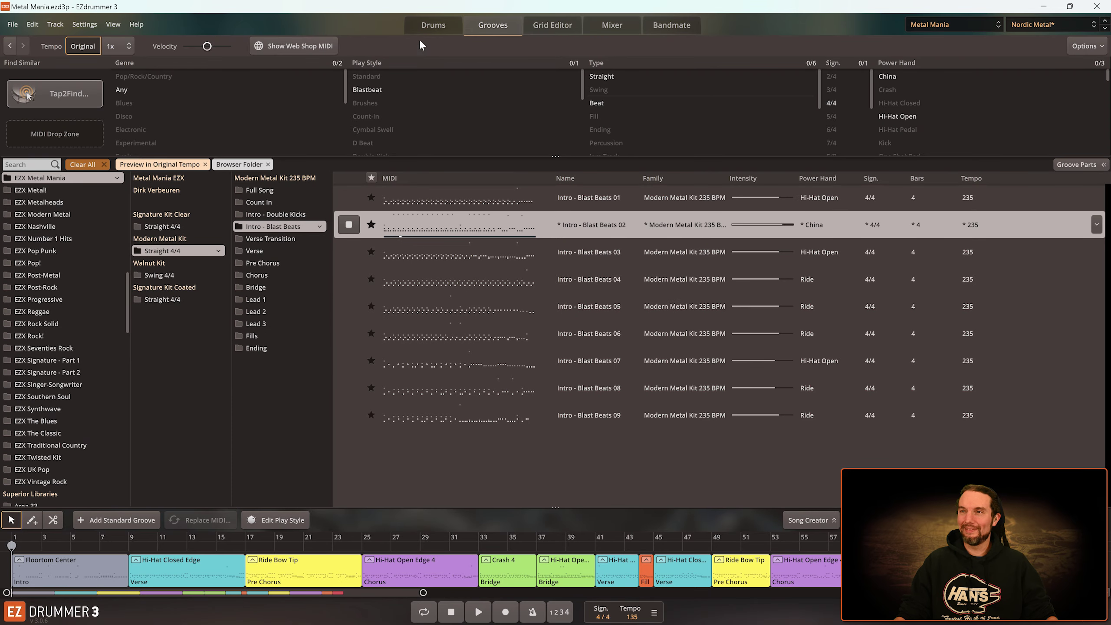
Try Kick 1 as 18x22" Starclassic Maple Signature Clear, 16x22" Star Walnut, 18x22" Signature Coated and 16x24" Starclassic Maple
{"action": "left_click", "coordinate": [428, 26]}
{"action": "left_click", "coordinate": [604, 461]}
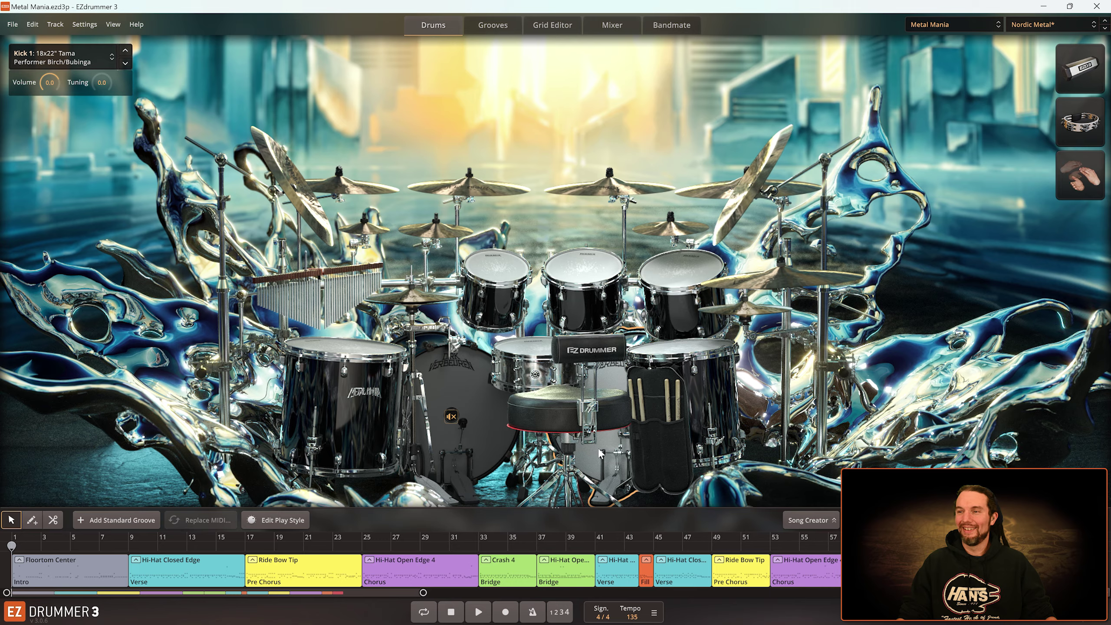
{"action": "left_click", "coordinate": [65, 56]}
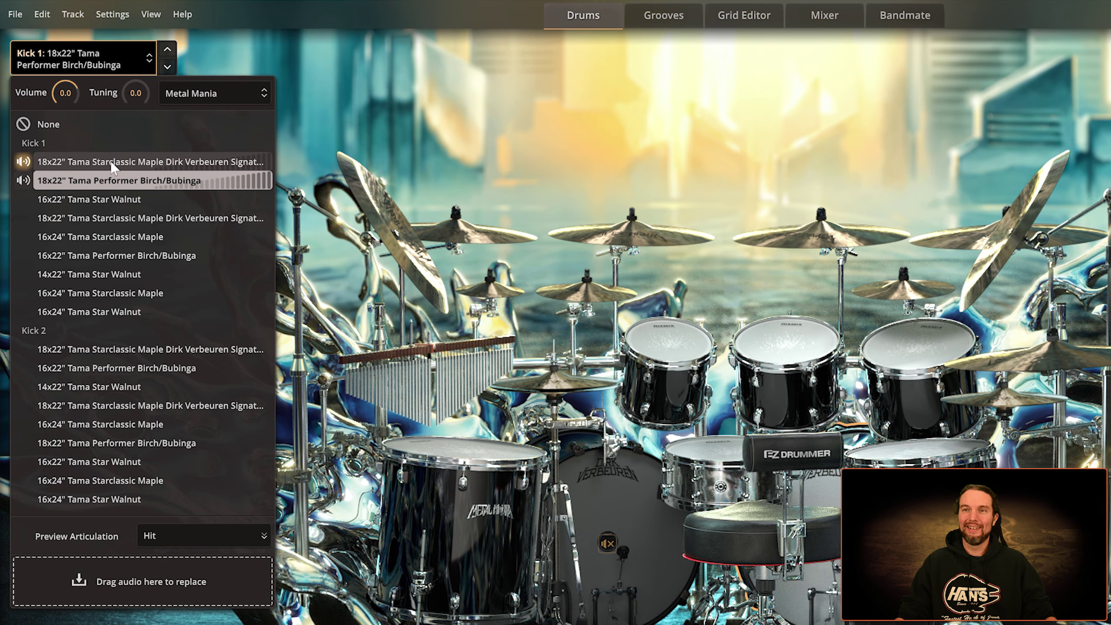
{"action": "left_click", "coordinate": [111, 163]}
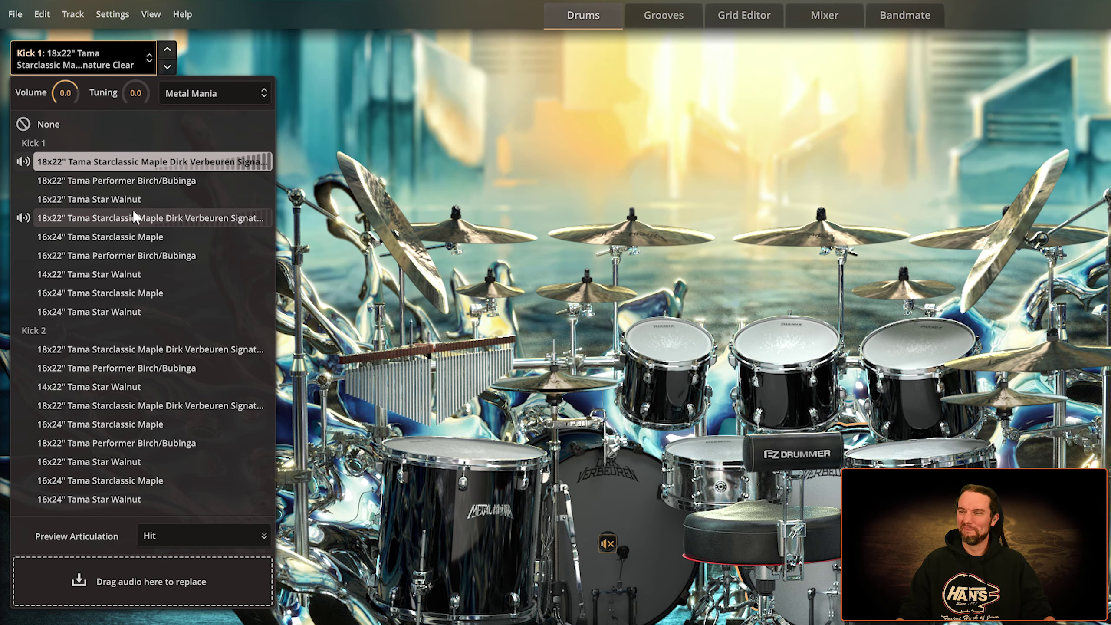
{"action": "left_click", "coordinate": [86, 200]}
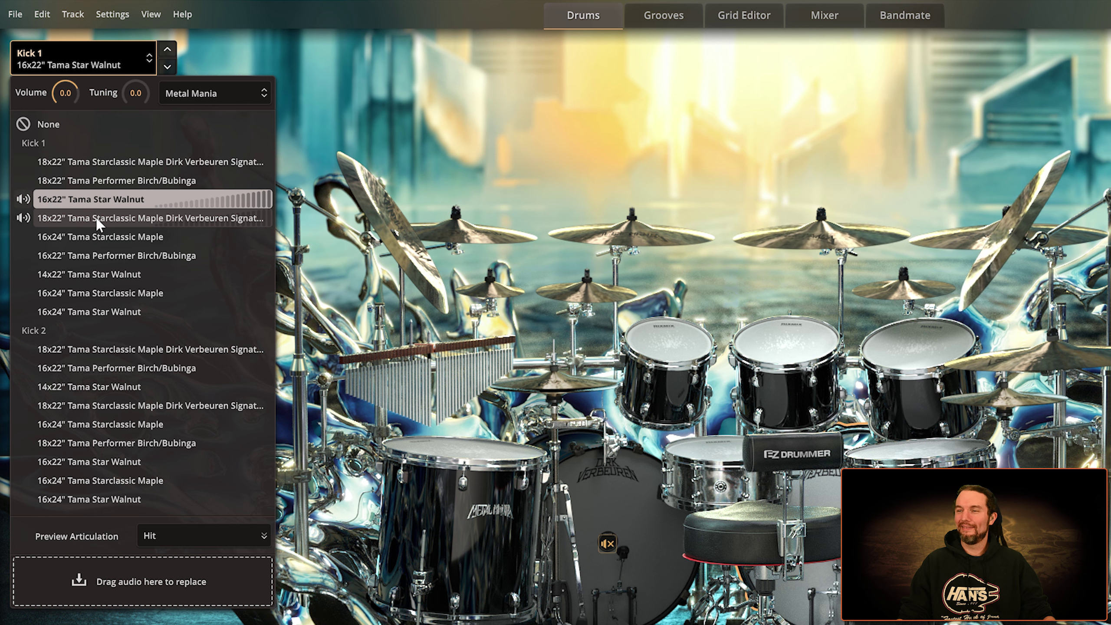
{"action": "left_click", "coordinate": [97, 220]}
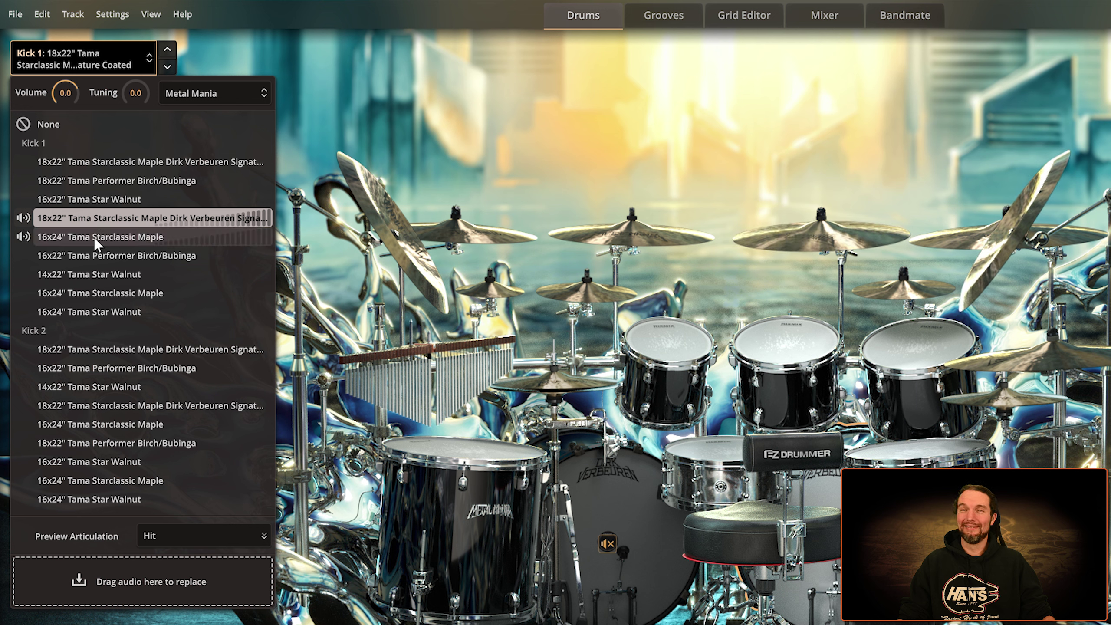
{"action": "left_click", "coordinate": [95, 238]}
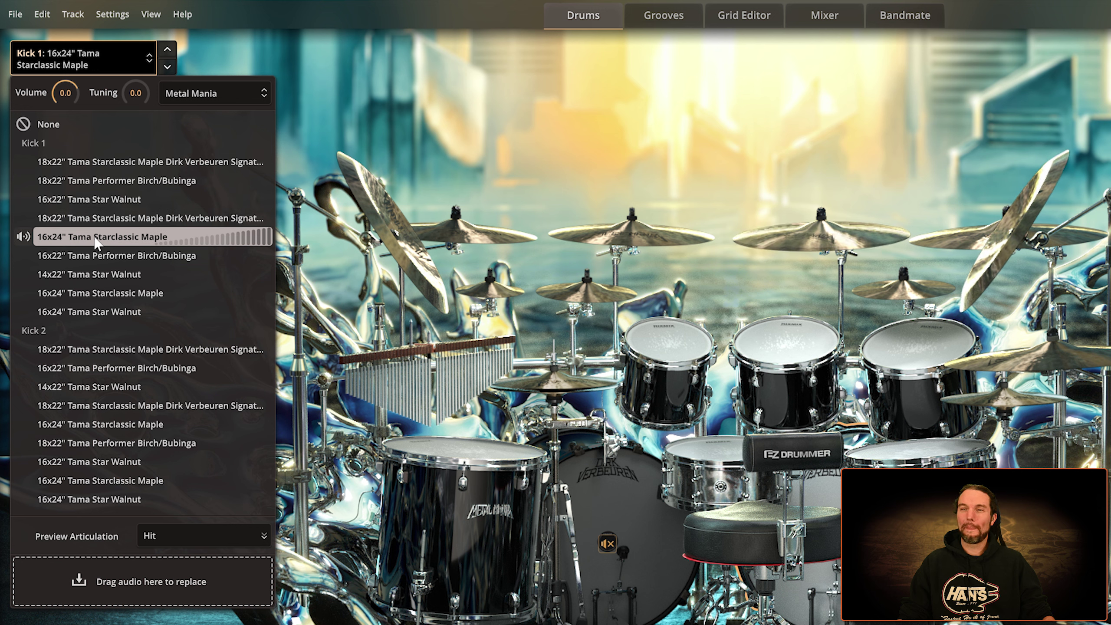
Audition 16x22" Performer Birch/Bubinga, 14x22" Star Walnut and the second 16x24" Starclassic Maple for Kick 1, ending on 16x24" Tama Star Walnut
{"action": "left_click", "coordinate": [99, 255]}
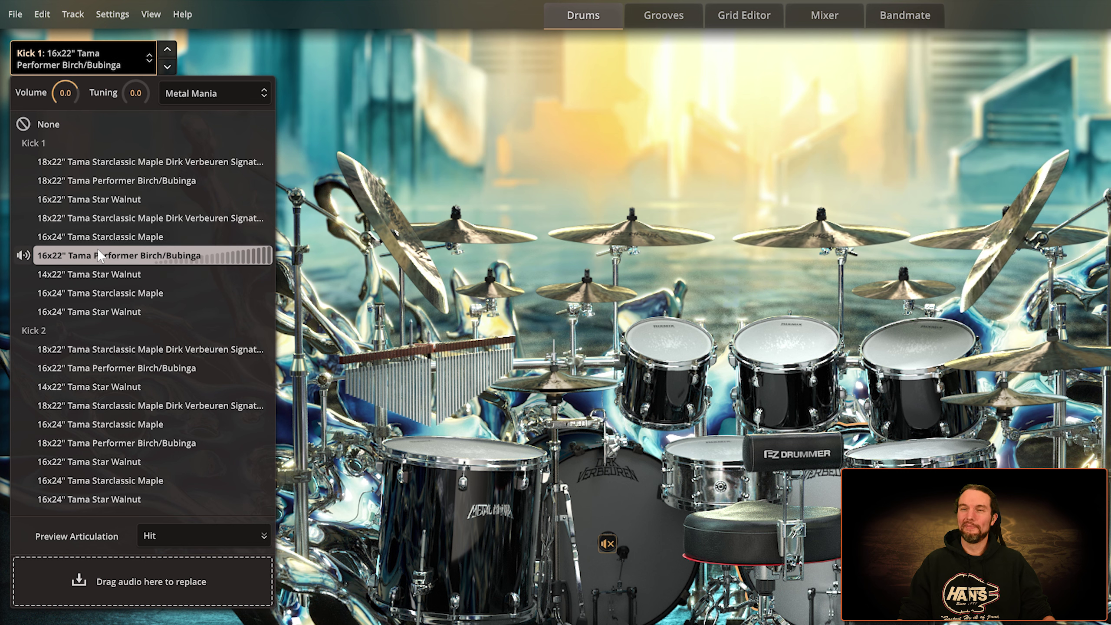
{"action": "left_click", "coordinate": [96, 274]}
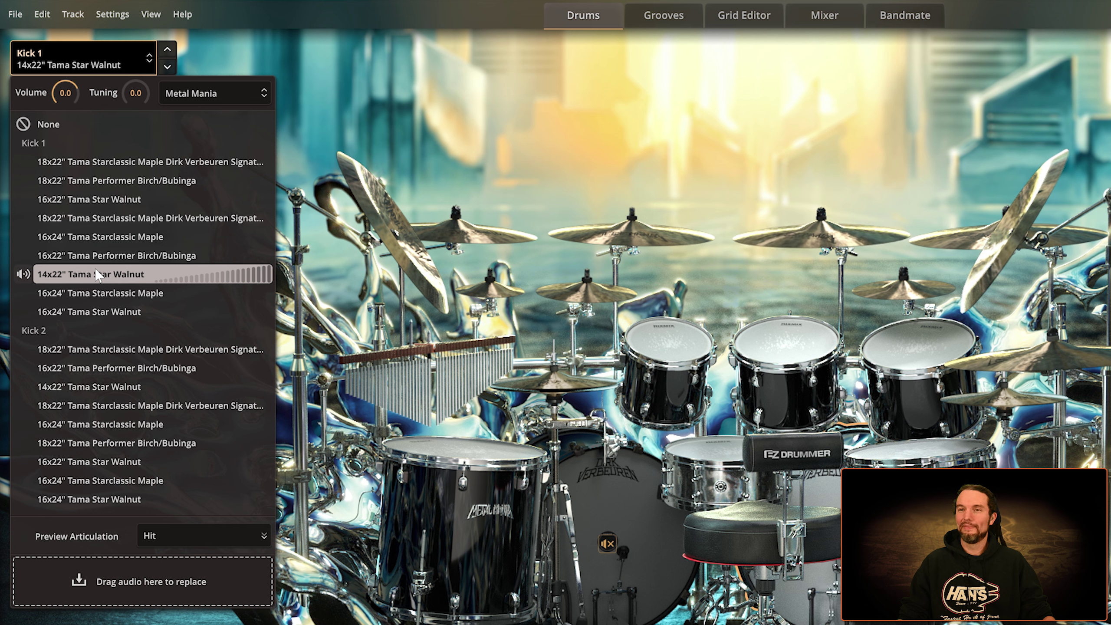
{"action": "left_click", "coordinate": [94, 293]}
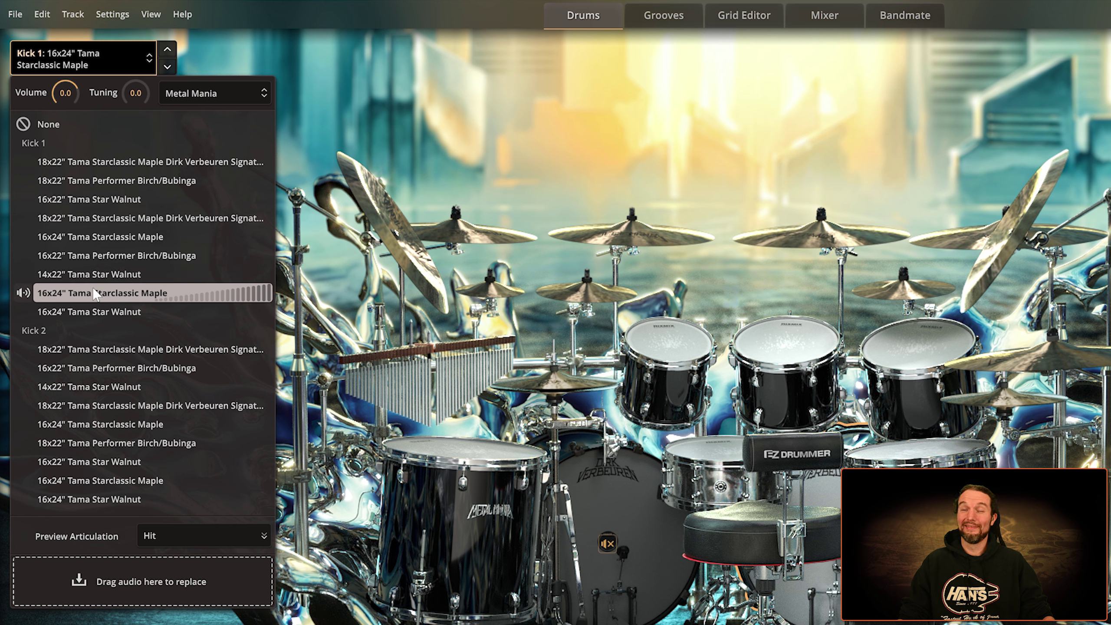
{"action": "left_click", "coordinate": [100, 312]}
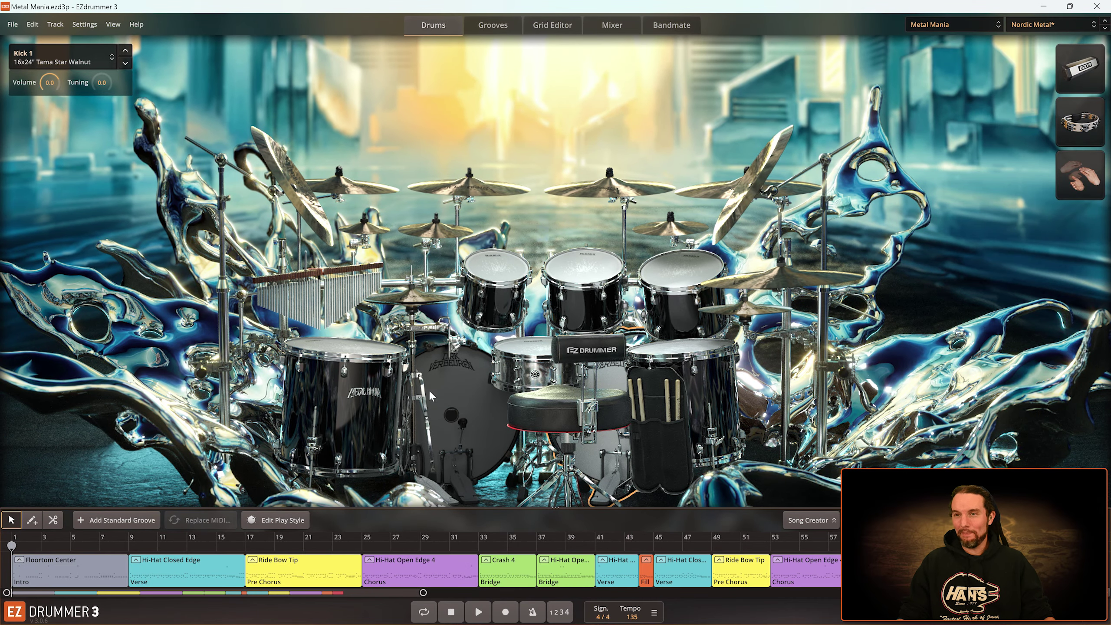
{"action": "left_click", "coordinate": [60, 57]}
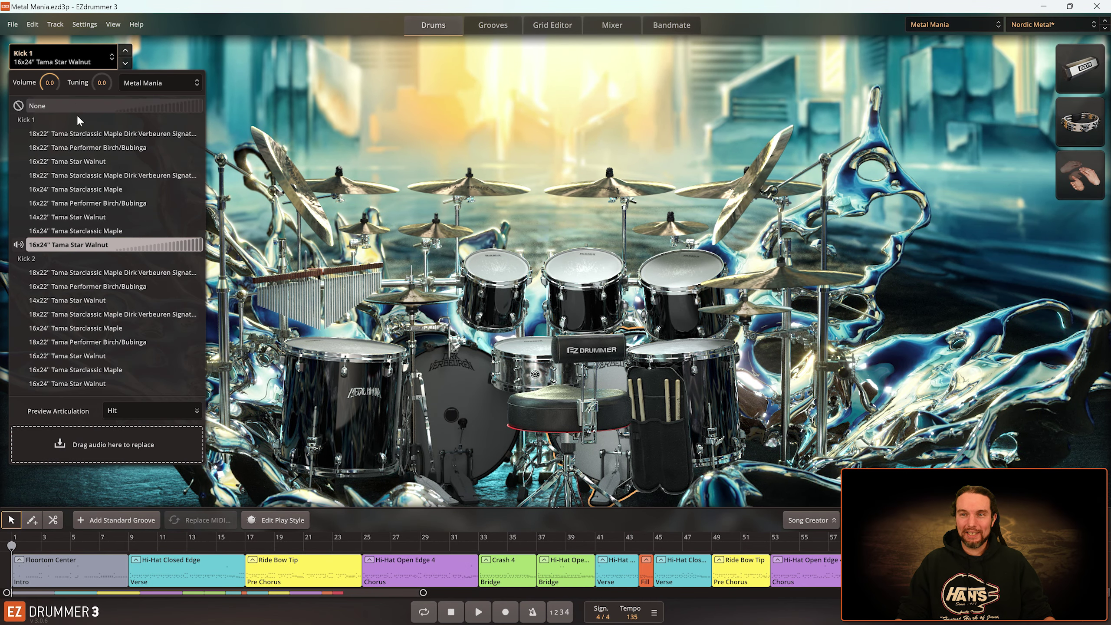
{"action": "left_click", "coordinate": [368, 132]}
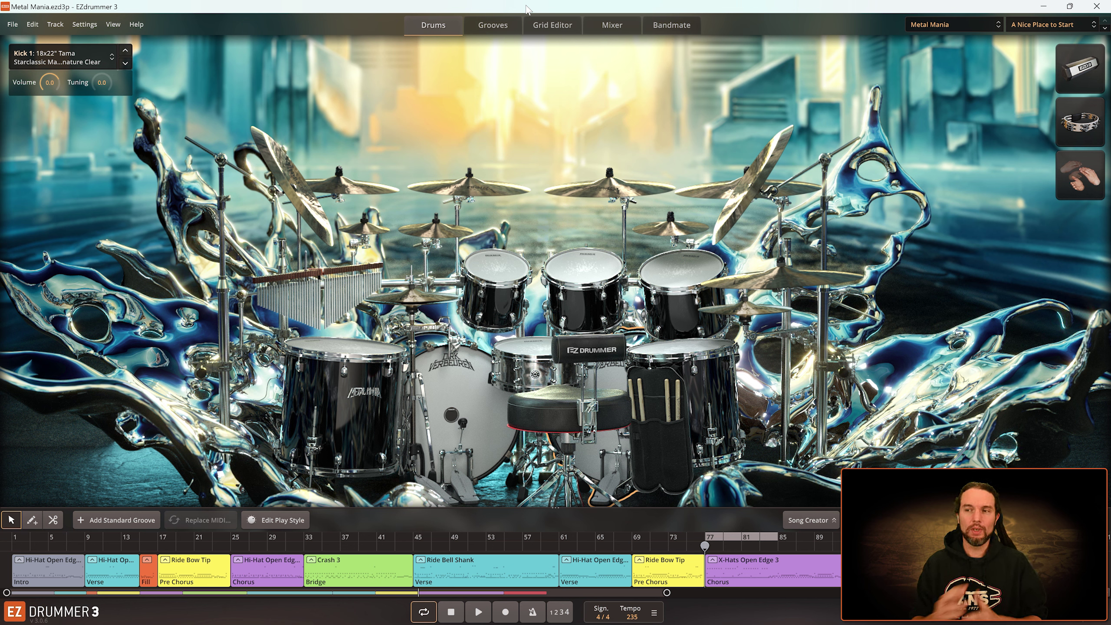
Audition the kit's Kick 2 and Kick 1 by selecting them in turn
{"action": "left_click", "coordinate": [460, 391]}
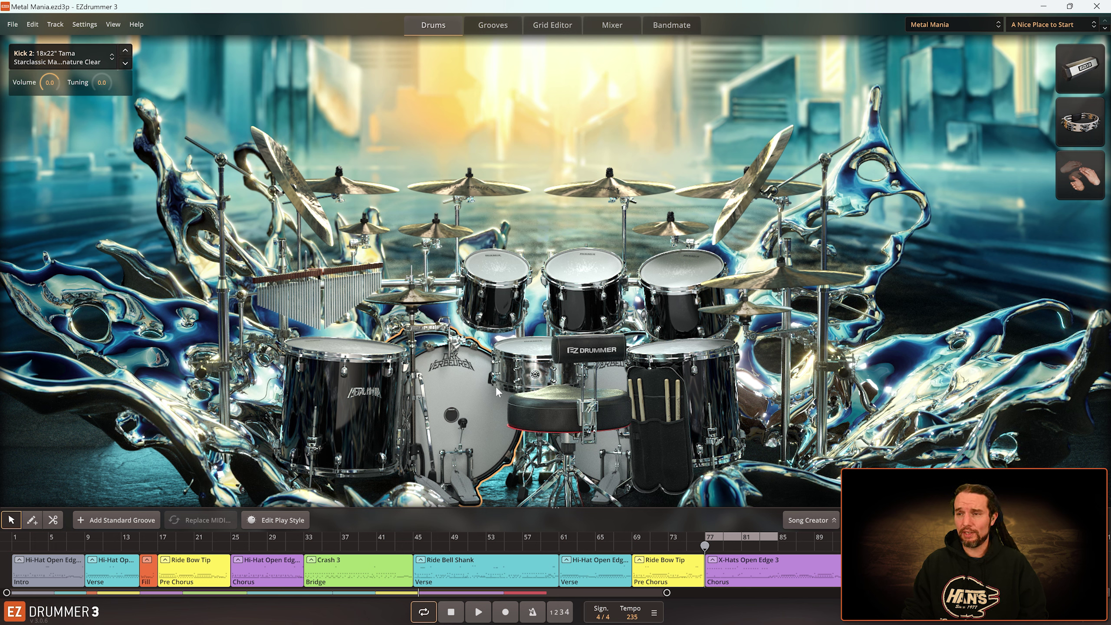
{"action": "left_click", "coordinate": [453, 395]}
{"action": "left_click", "coordinate": [613, 380]}
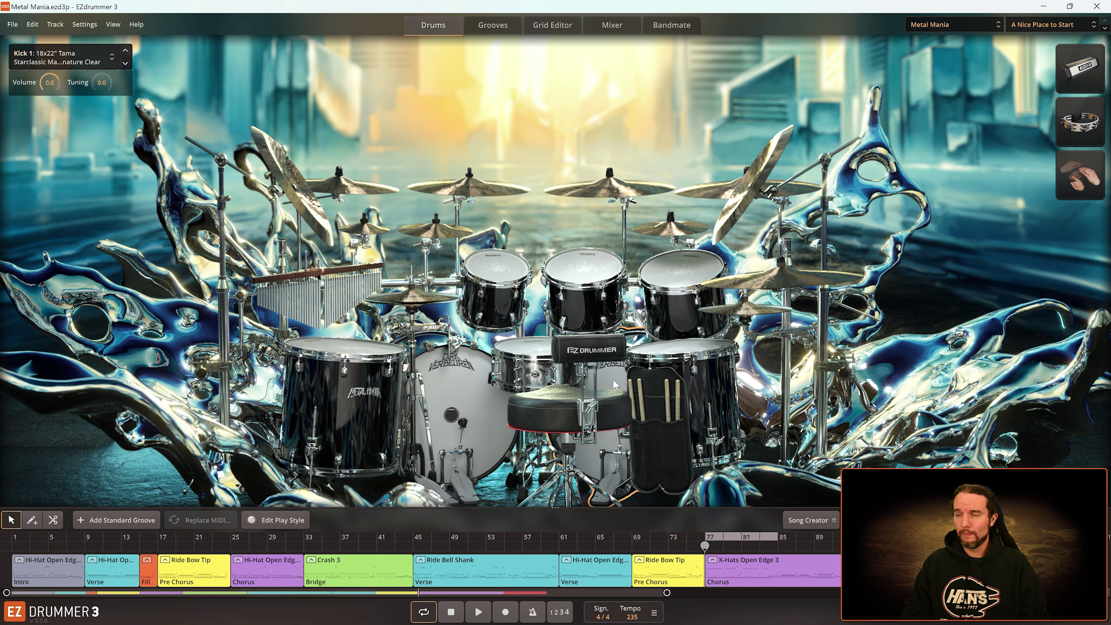
Audition both kick drums and play the X-Hats Open Edge 3 chorus from bar 77
{"action": "left_click", "coordinate": [467, 385]}
{"action": "left_click", "coordinate": [610, 373]}
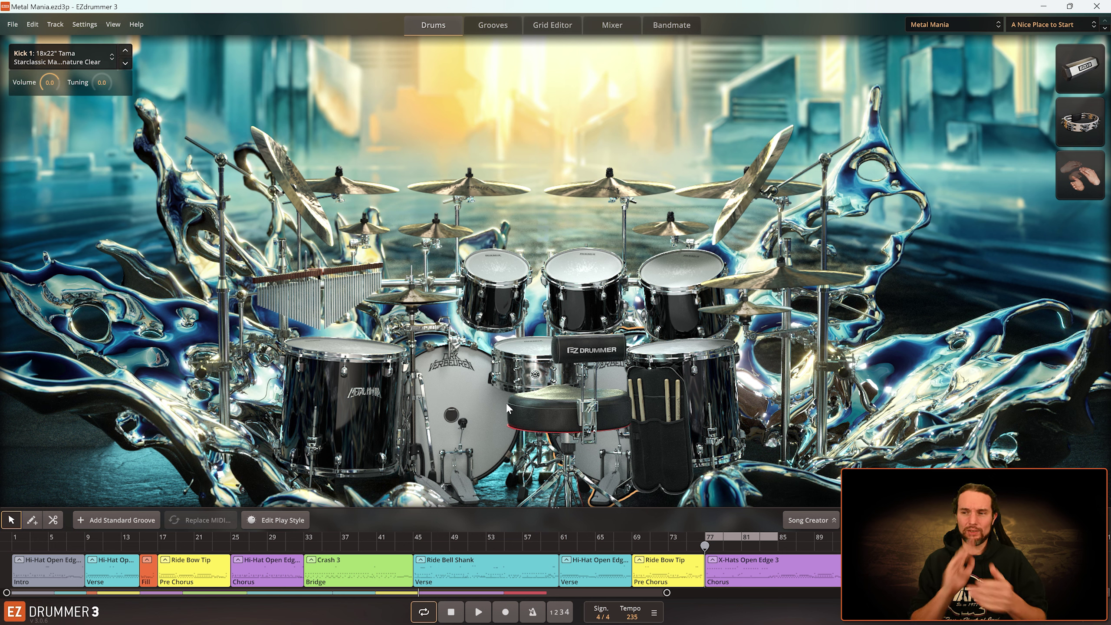
{"action": "left_click", "coordinate": [477, 612]}
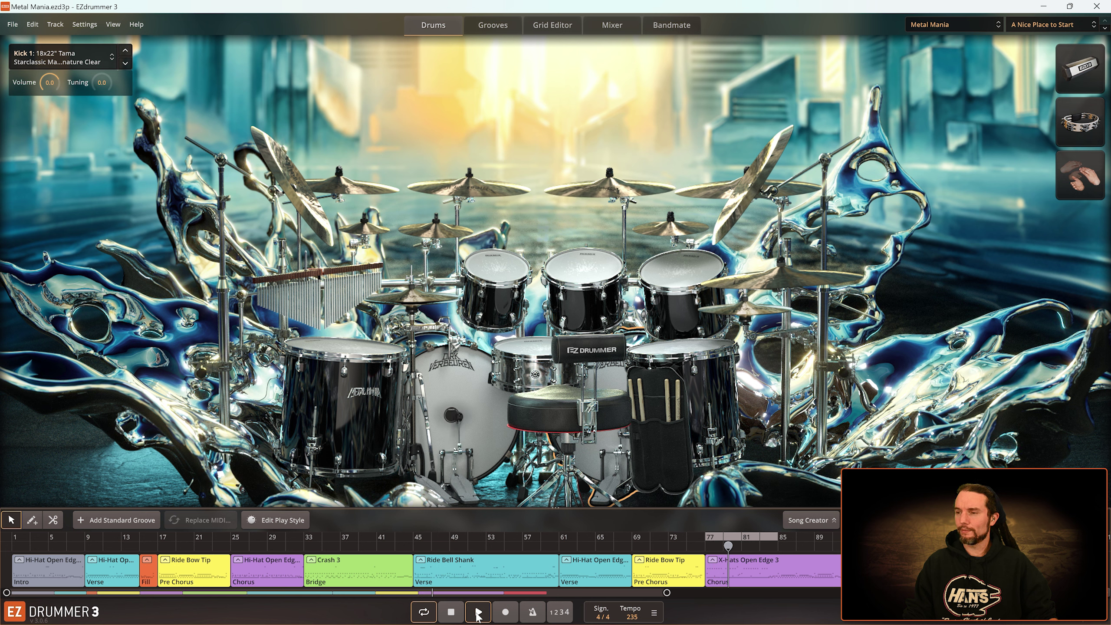
{"action": "left_click", "coordinate": [472, 614]}
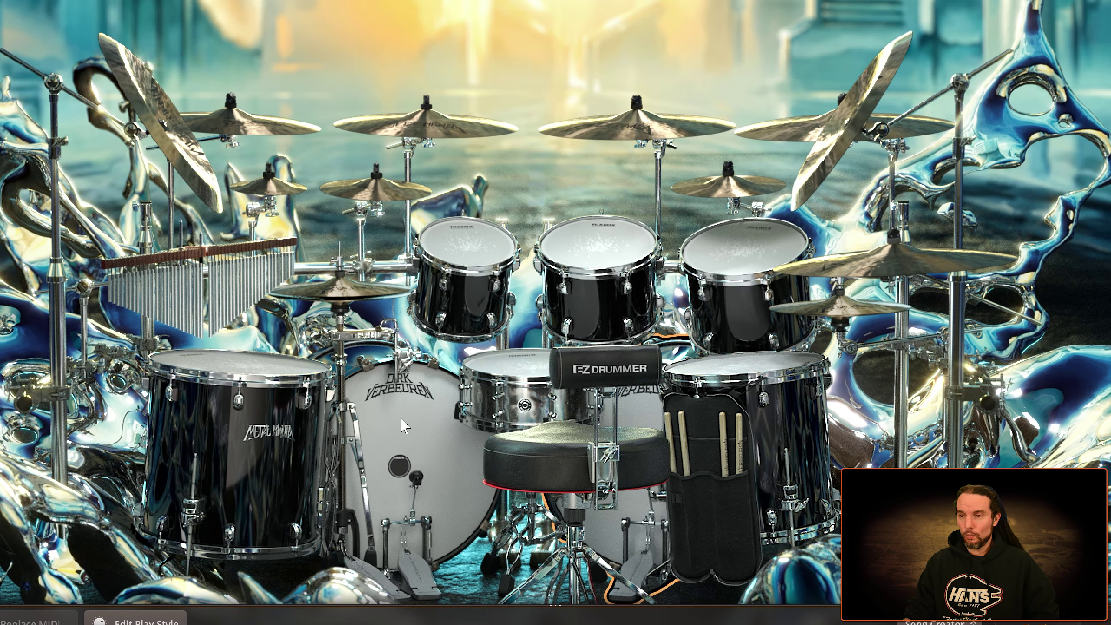
Set Kick 2 to None and select all Kick 1 and Kick 2 notes of the bar 77 chorus in the Grid Editor
{"action": "left_click", "coordinate": [403, 425]}
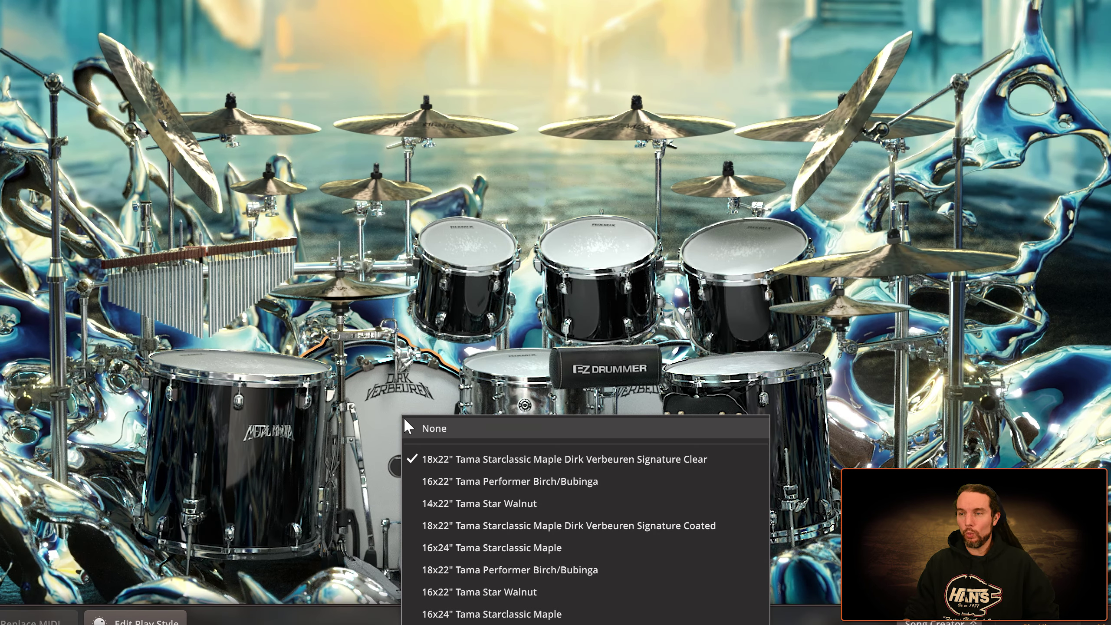
{"action": "left_click", "coordinate": [405, 427]}
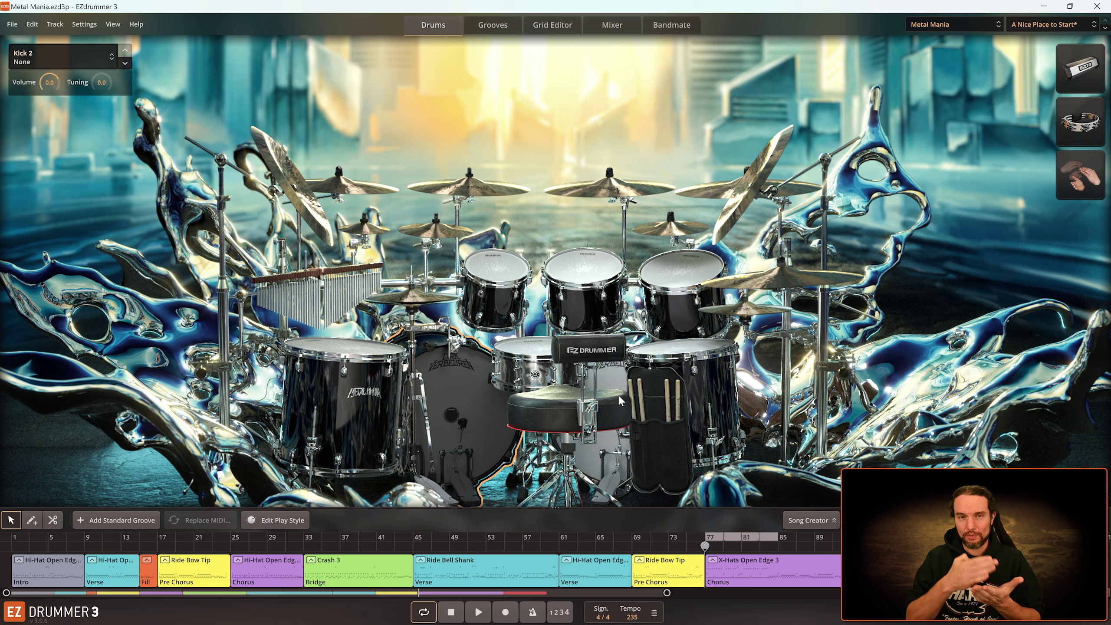
{"action": "double_click", "coordinate": [751, 566]}
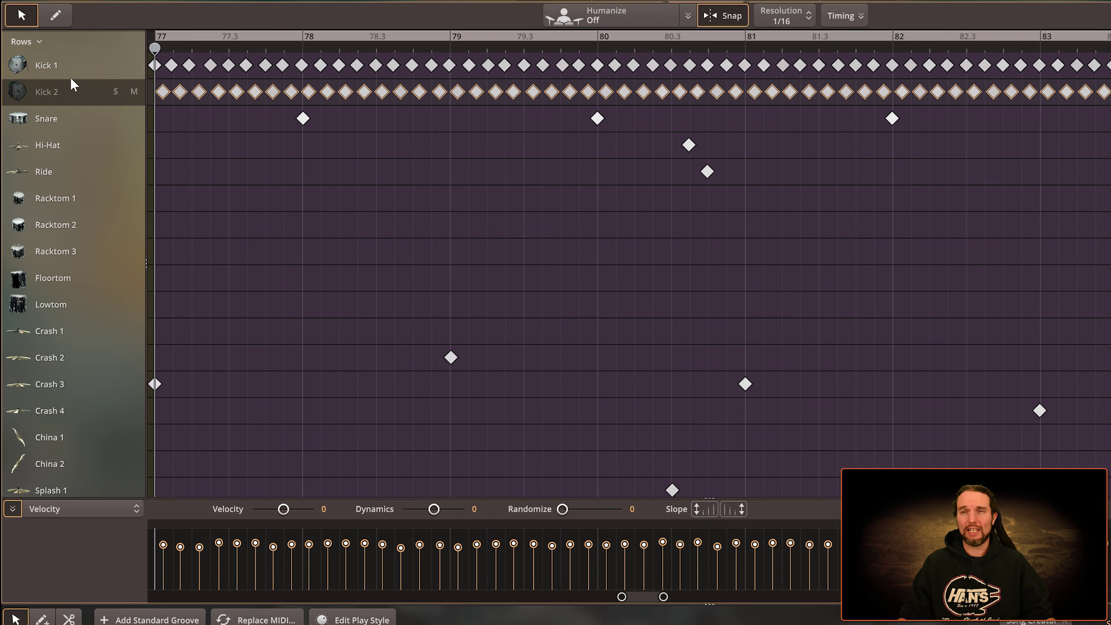
{"action": "left_click", "coordinate": [66, 93], "text": "shift"}
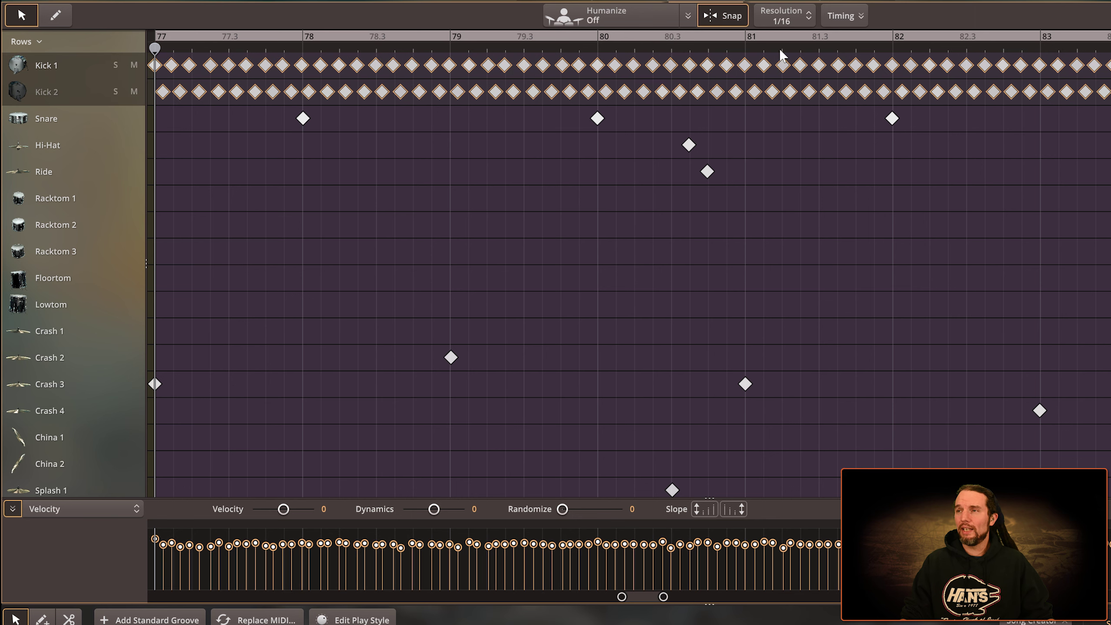
Quantize the selected kick notes at 39 and then at 52, playing the groove at each setting
{"action": "left_click", "coordinate": [844, 16]}
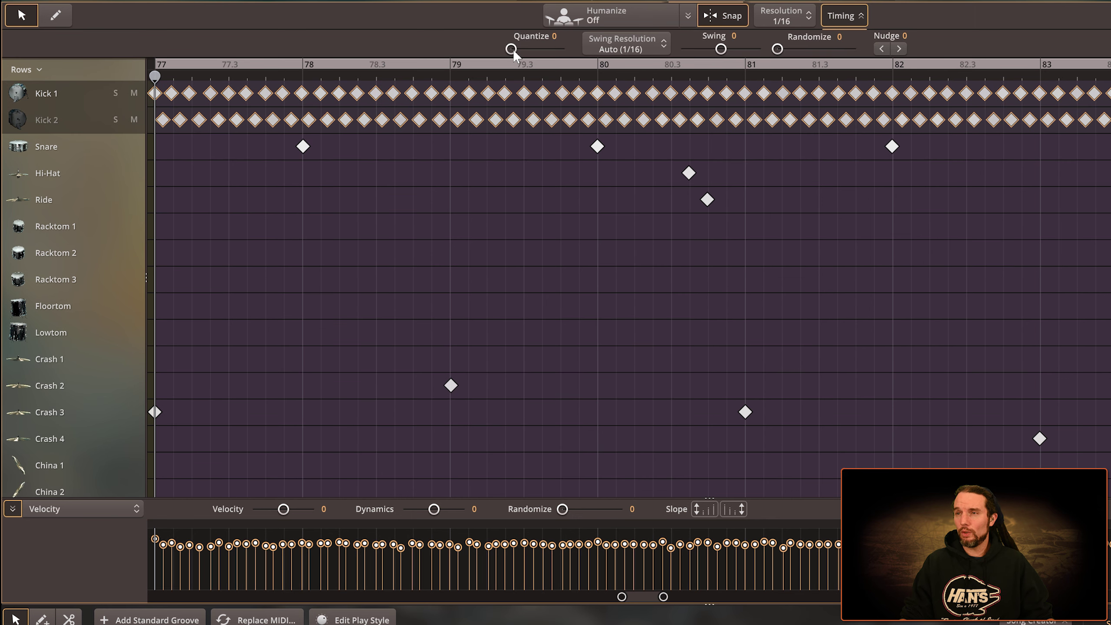
{"action": "left_click_drag", "start_coordinate": [510, 49], "coordinate": [532, 50]}
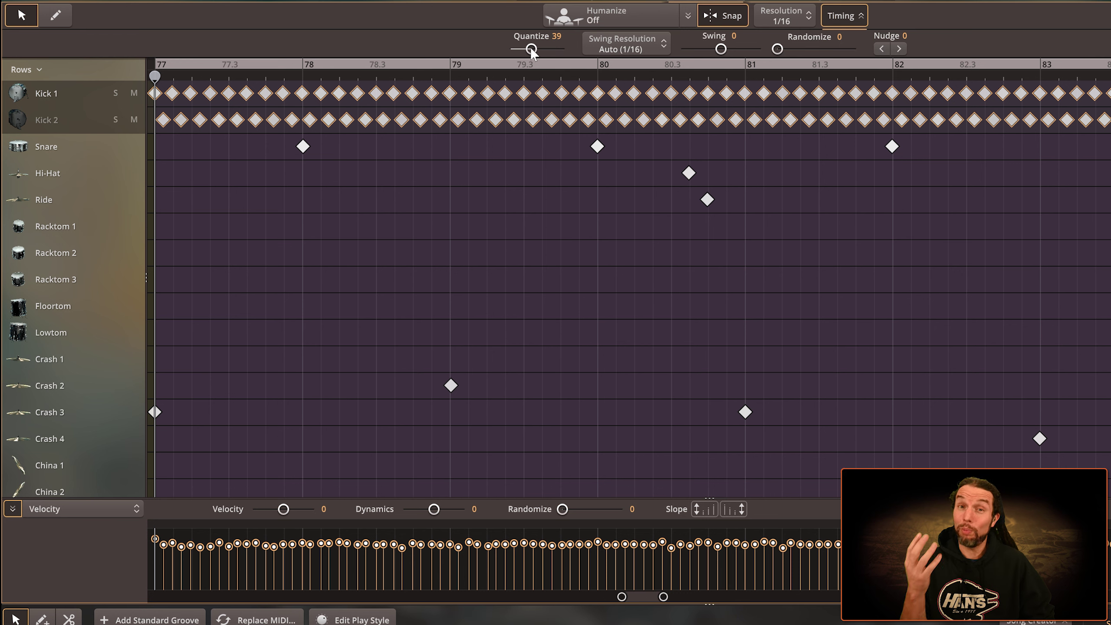
{"action": "key", "text": "space"}
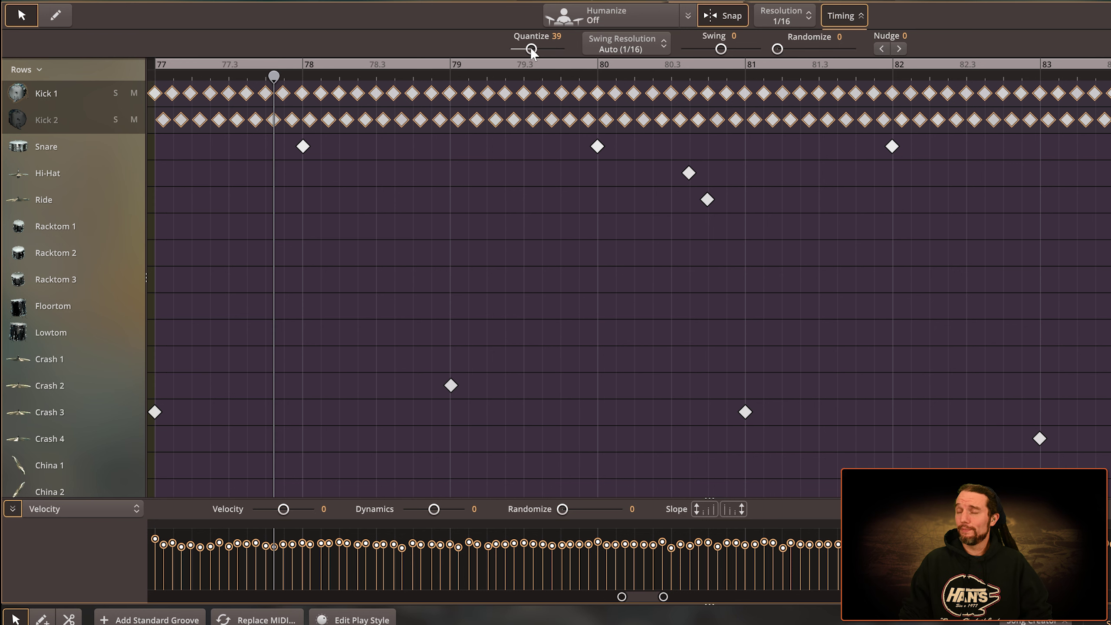
{"action": "key", "text": "space"}
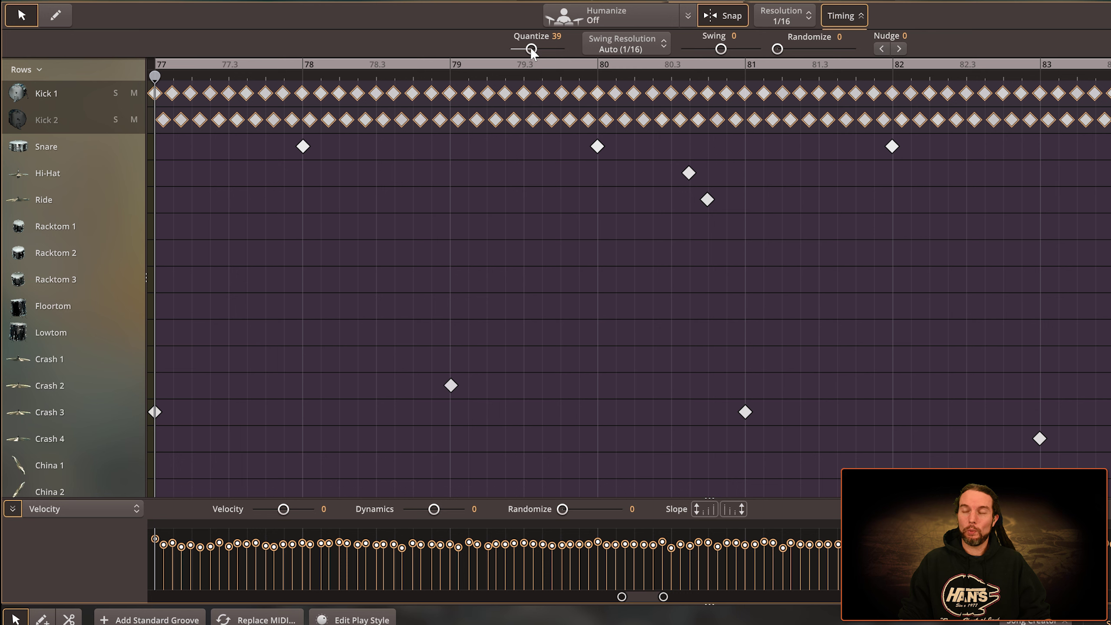
{"action": "left_click_drag", "start_coordinate": [532, 49], "coordinate": [538, 50]}
{"action": "key", "text": "space"}
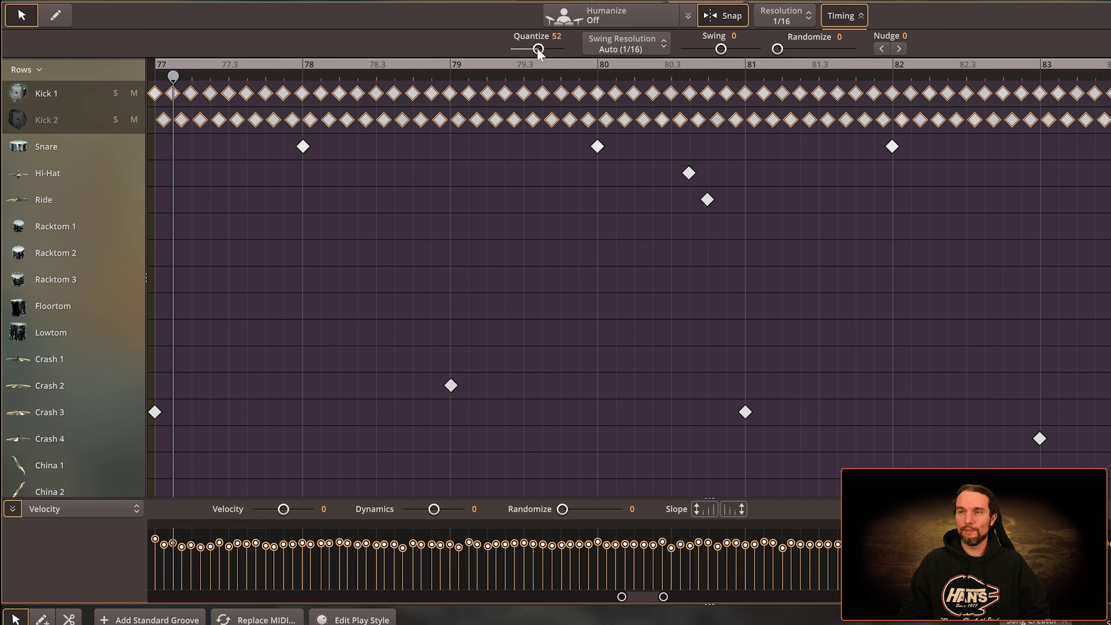
{"action": "key", "text": "space"}
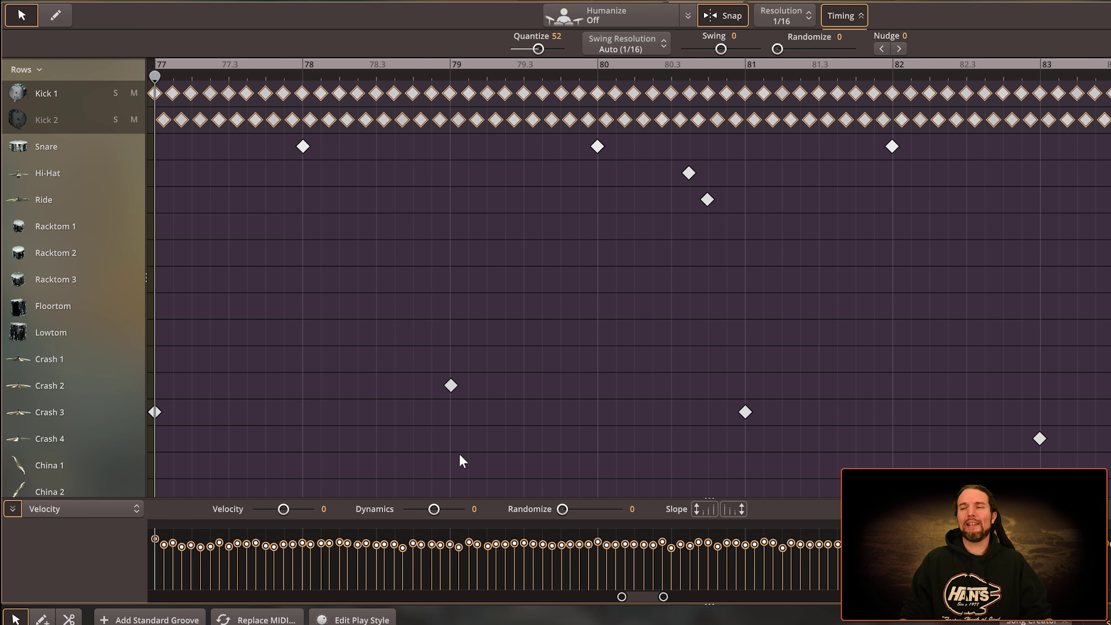
Set the selected kick notes' velocity Dynamics to -8 and play the groove
{"action": "left_click_drag", "start_coordinate": [435, 511], "coordinate": [434, 510]}
{"action": "key", "text": "space"}
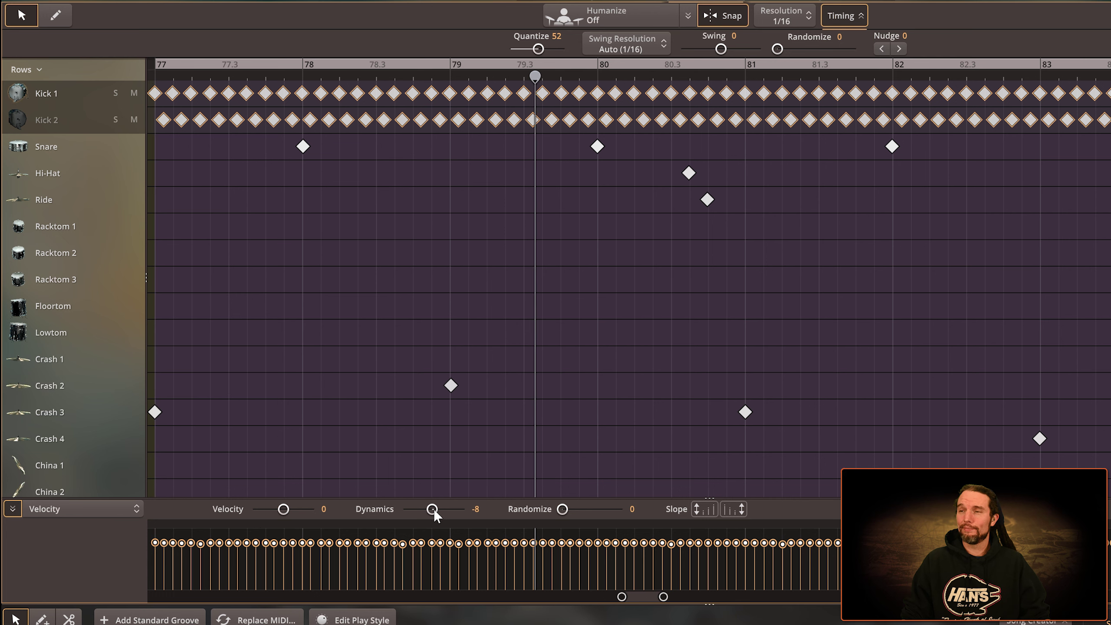
{"action": "key", "text": "space"}
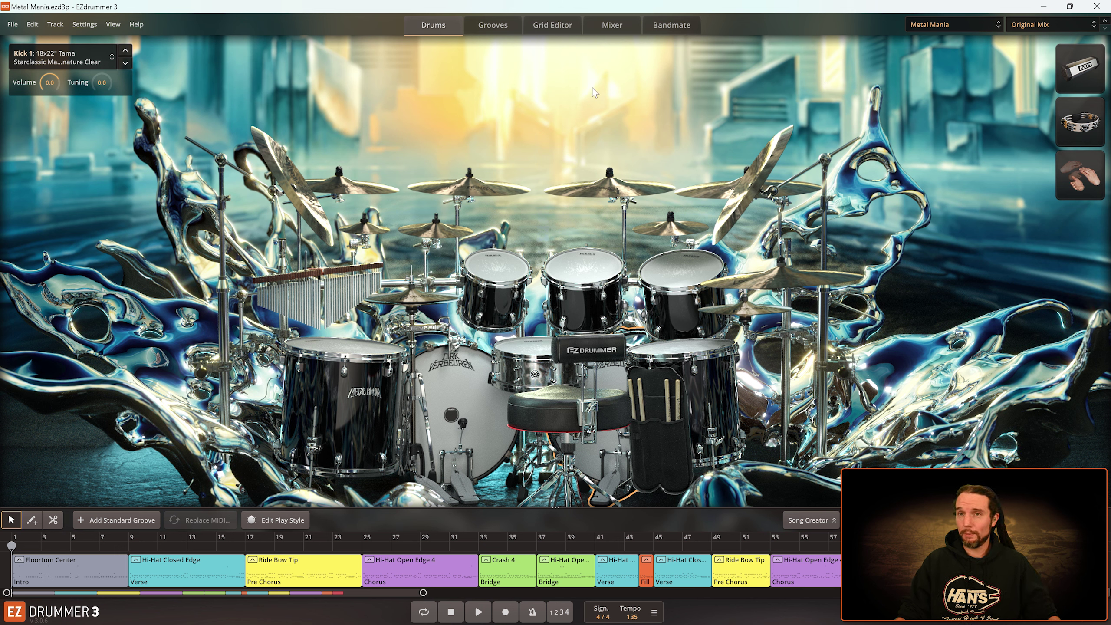
Open the E-Drums/MIDI In settings and examine Racktom 2's articulation mapping, auditioning its Rimshot
{"action": "left_click", "coordinate": [83, 25]}
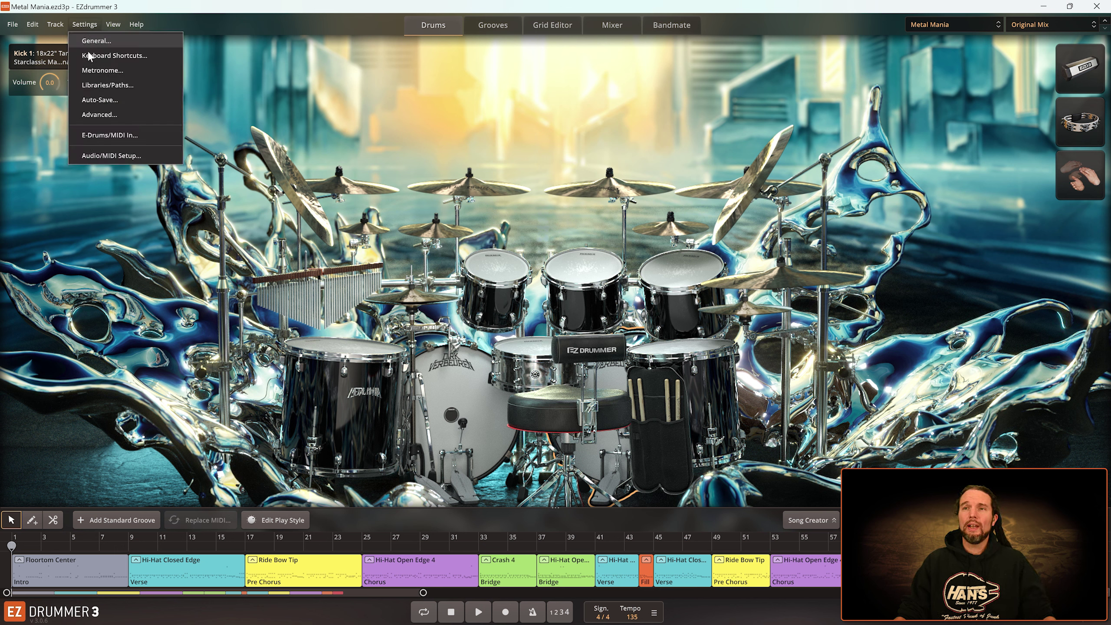
{"action": "left_click", "coordinate": [116, 136]}
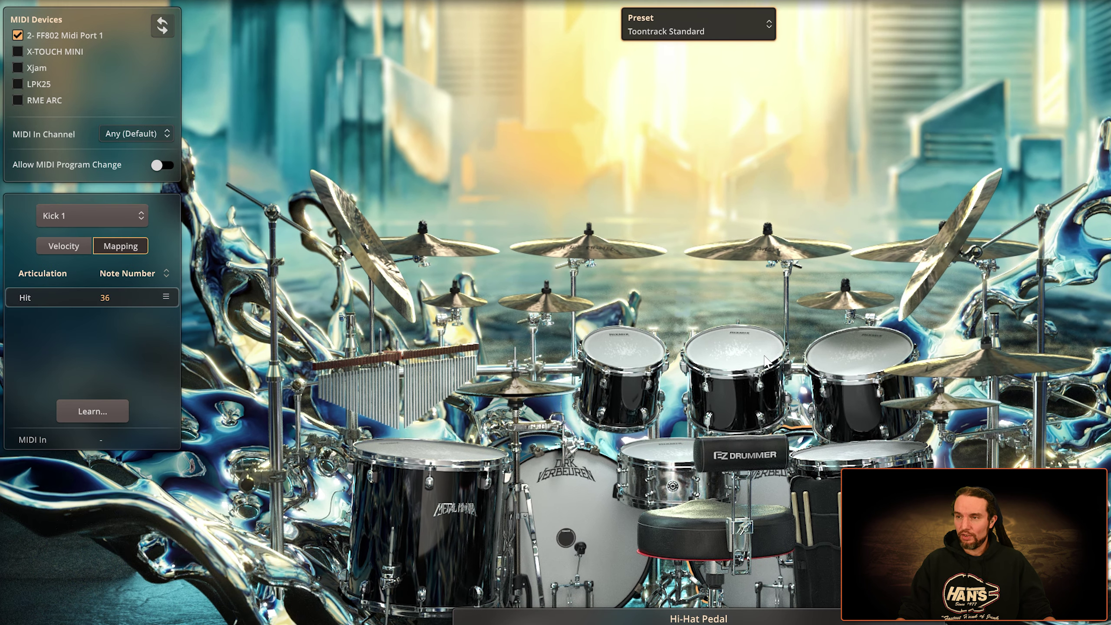
{"action": "left_click", "coordinate": [590, 251]}
{"action": "left_click", "coordinate": [87, 319]}
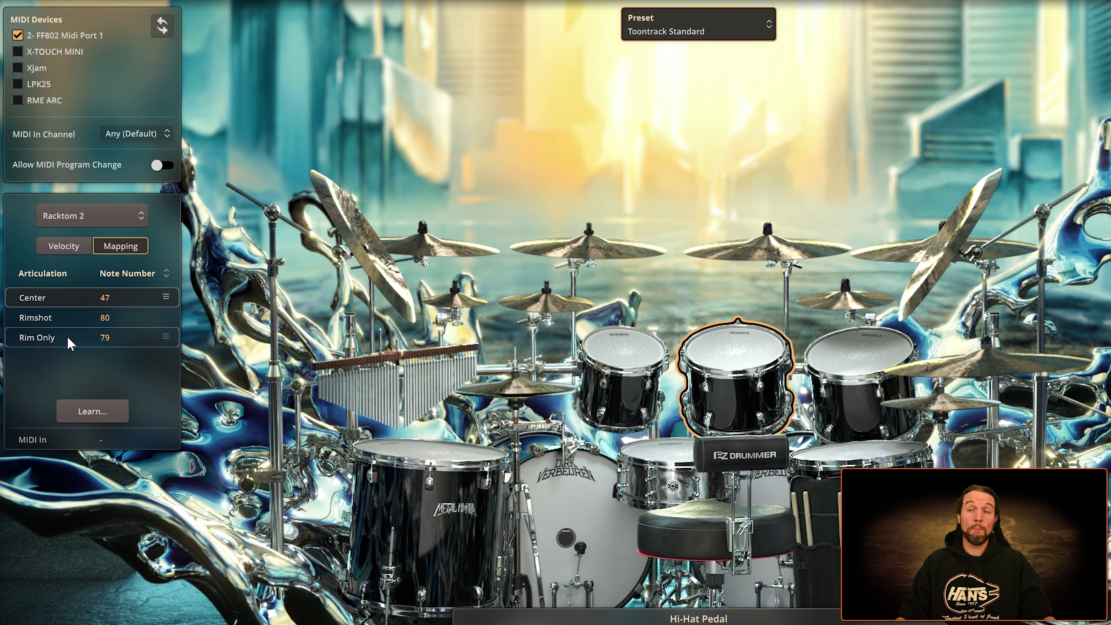
{"action": "left_click", "coordinate": [50, 321]}
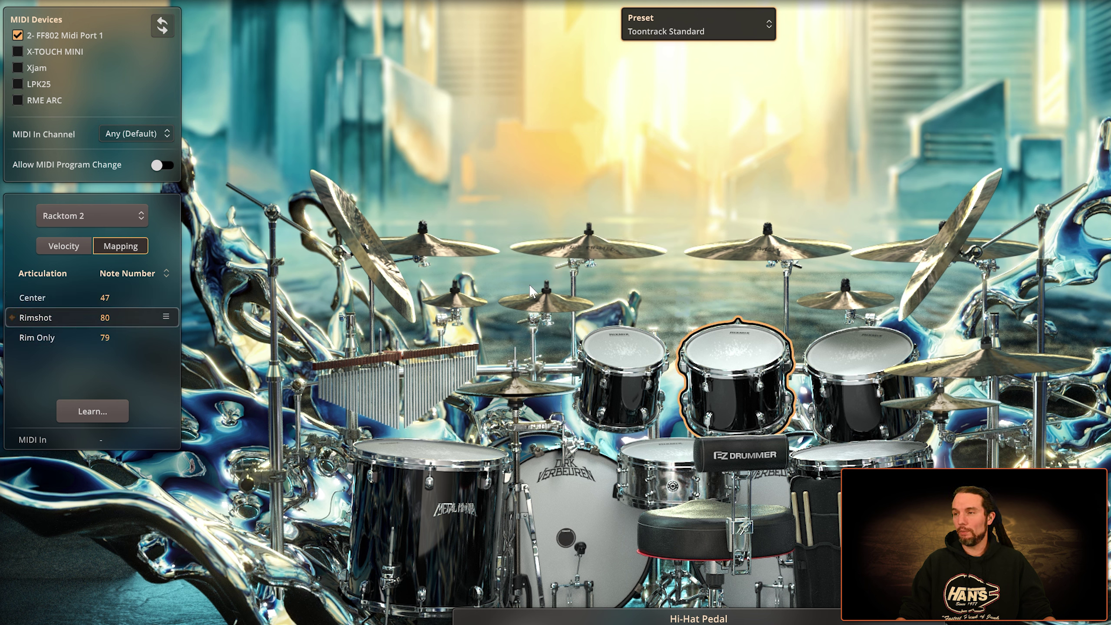
Examine the Ride's mapped articulations and available cymbal models, and audition the Bow Tip
{"action": "left_click", "coordinate": [987, 368]}
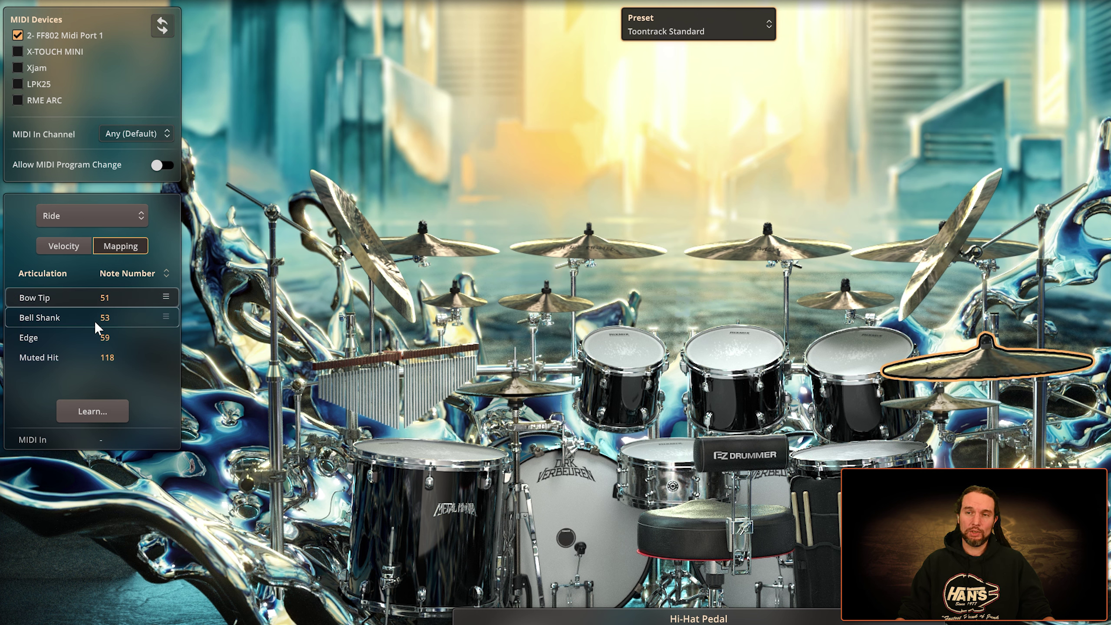
{"action": "right_click", "coordinate": [1016, 381]}
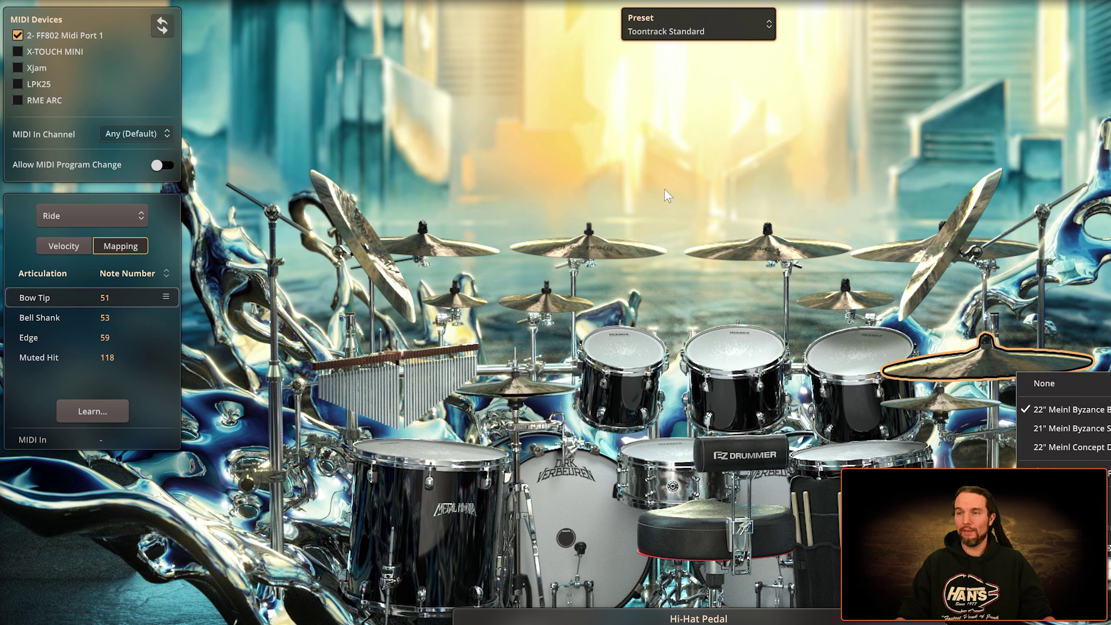
{"action": "left_click", "coordinate": [30, 311]}
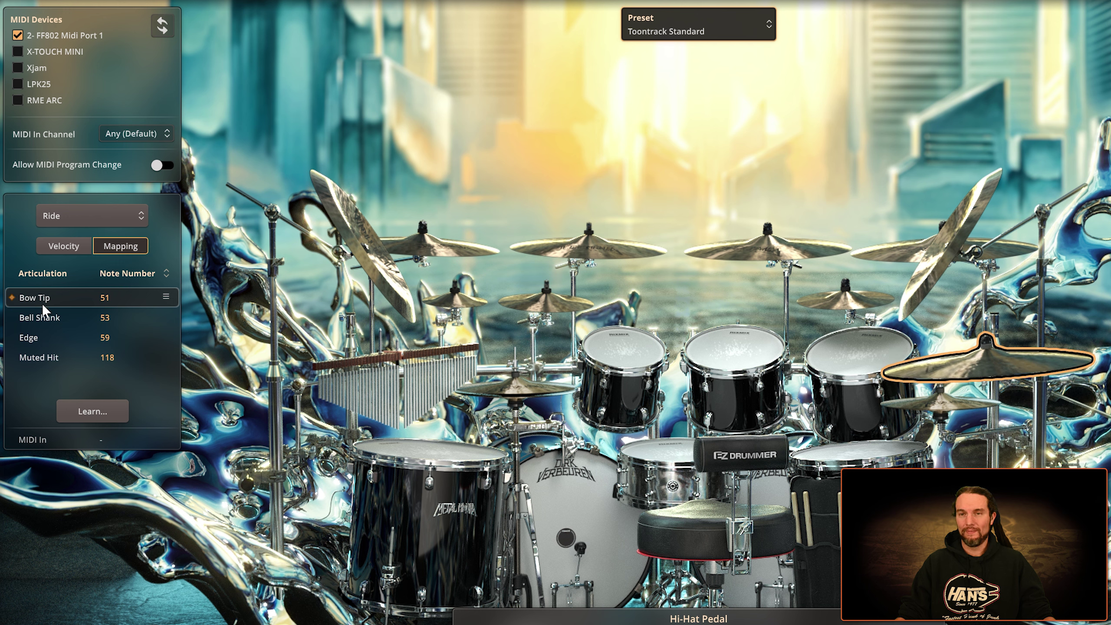
Examine the MIDI mapping of the three small splash cymbals and China 2
{"action": "left_click", "coordinate": [451, 301]}
{"action": "left_click", "coordinate": [546, 299]}
{"action": "left_click", "coordinate": [844, 298]}
{"action": "left_click", "coordinate": [920, 290]}
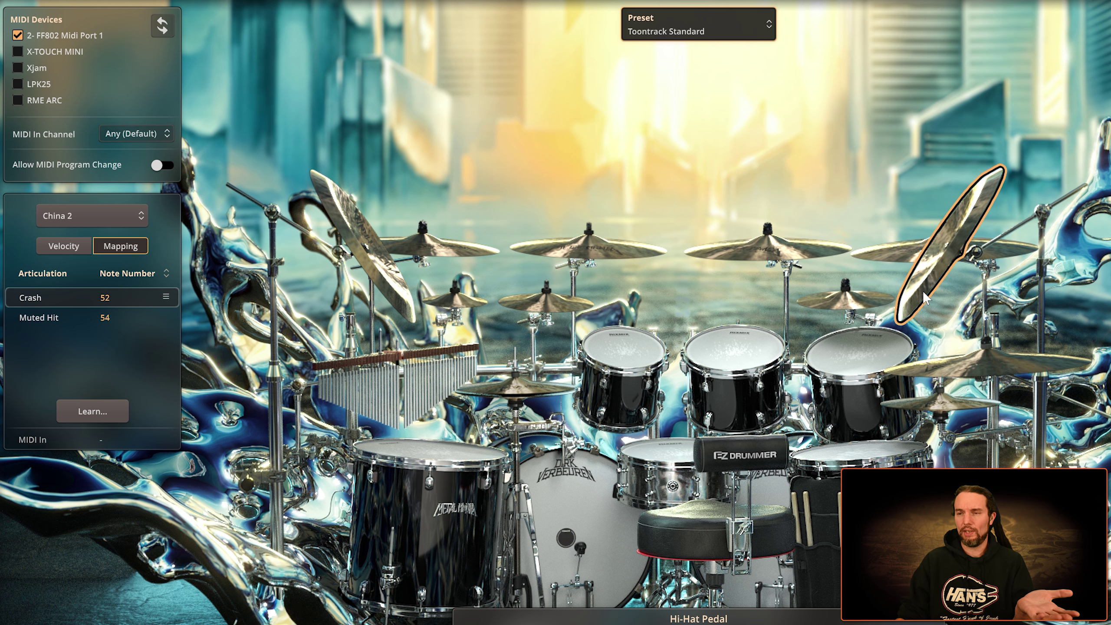
Examine the articulation mappings of the Hi-Hat, the X-Hats and the Chimes
{"action": "left_click", "coordinate": [502, 397]}
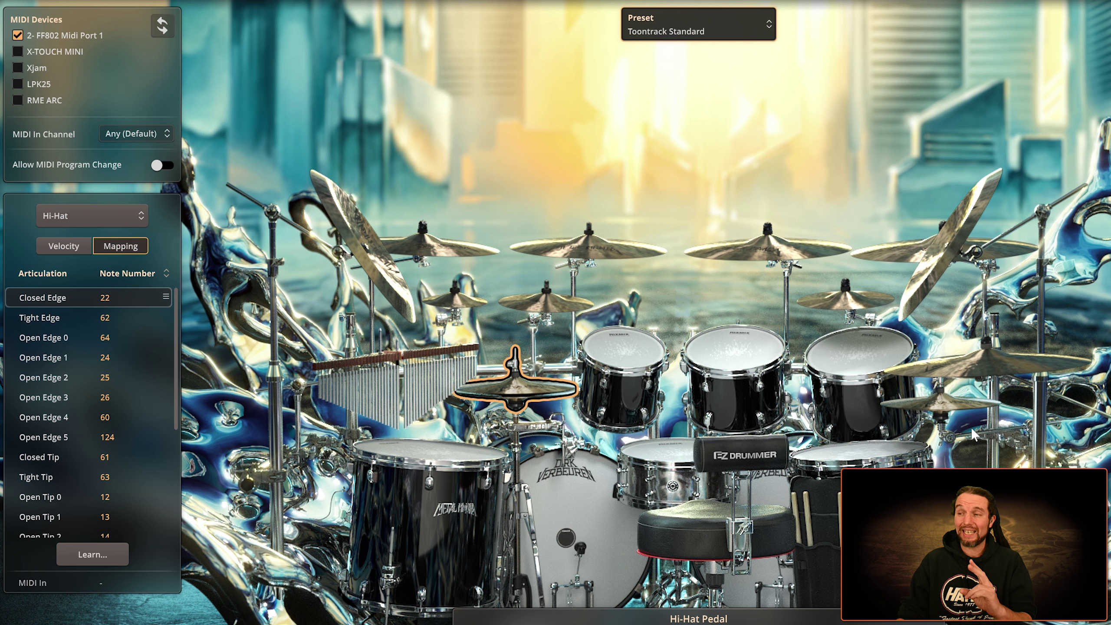
{"action": "left_click", "coordinate": [953, 402]}
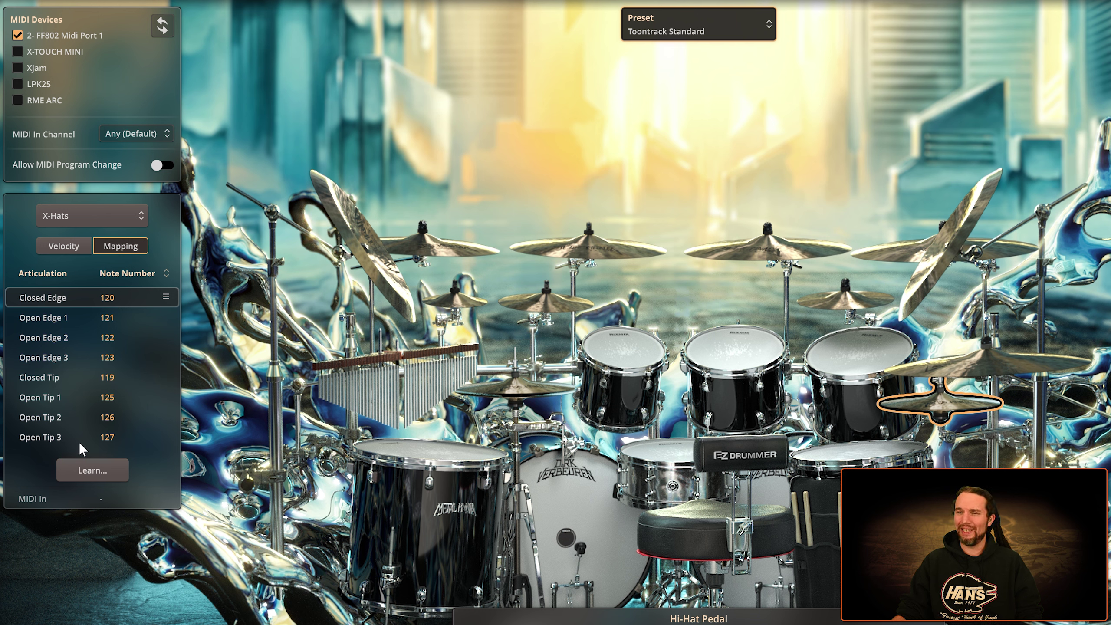
{"action": "left_click", "coordinate": [357, 384]}
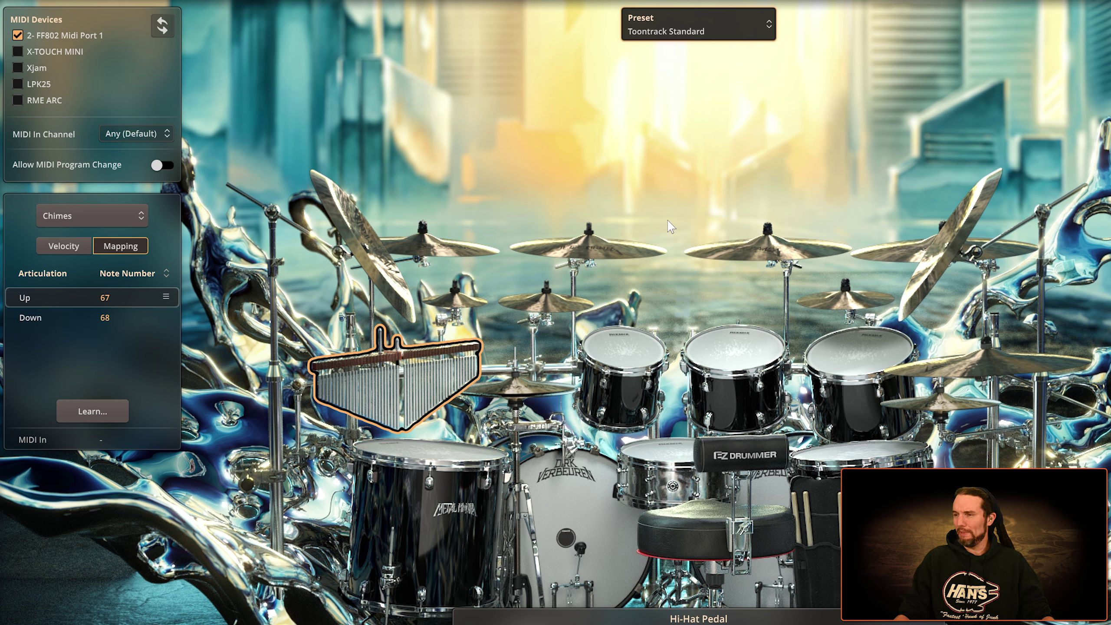
Examine the Snare's articulation mapping and audition its Rimshot and Rim Only articulations
{"action": "left_click", "coordinate": [648, 461]}
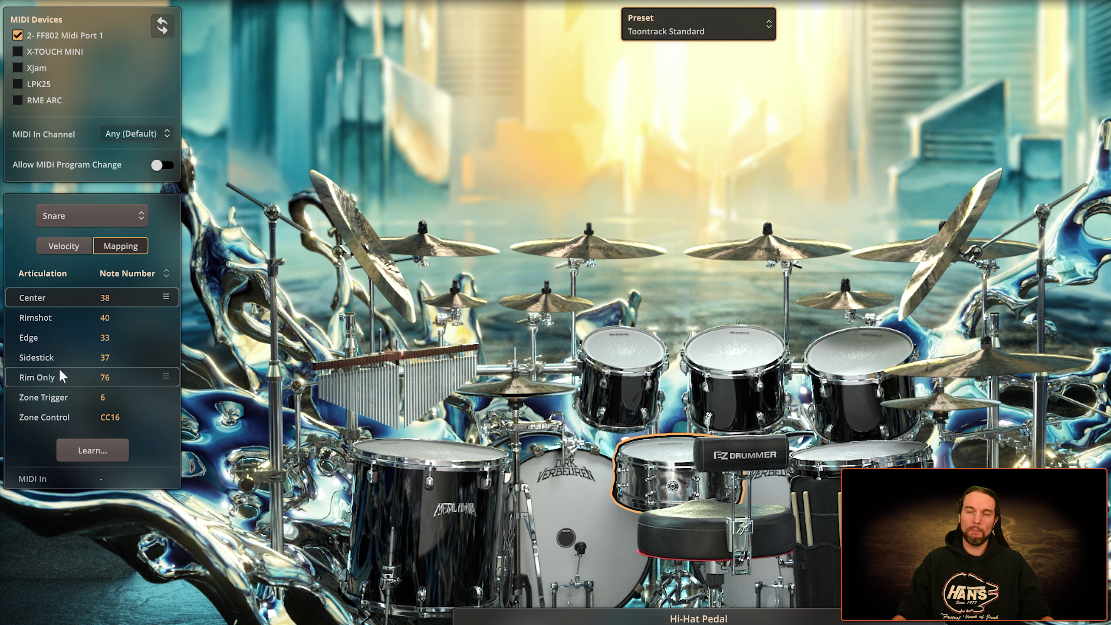
{"action": "left_click", "coordinate": [65, 317]}
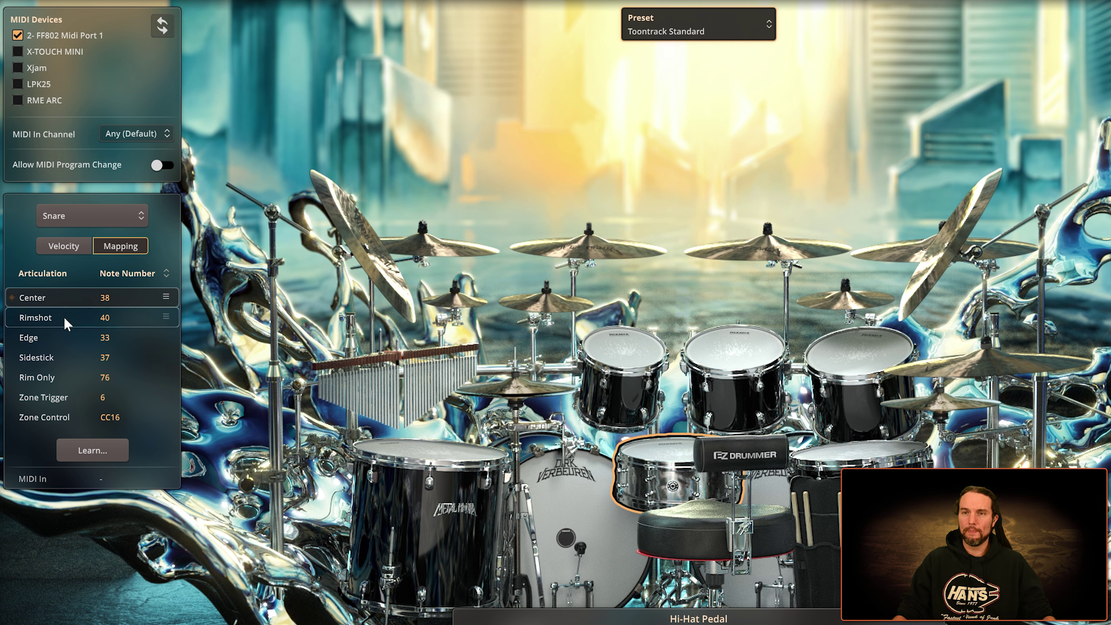
{"action": "left_click", "coordinate": [57, 378]}
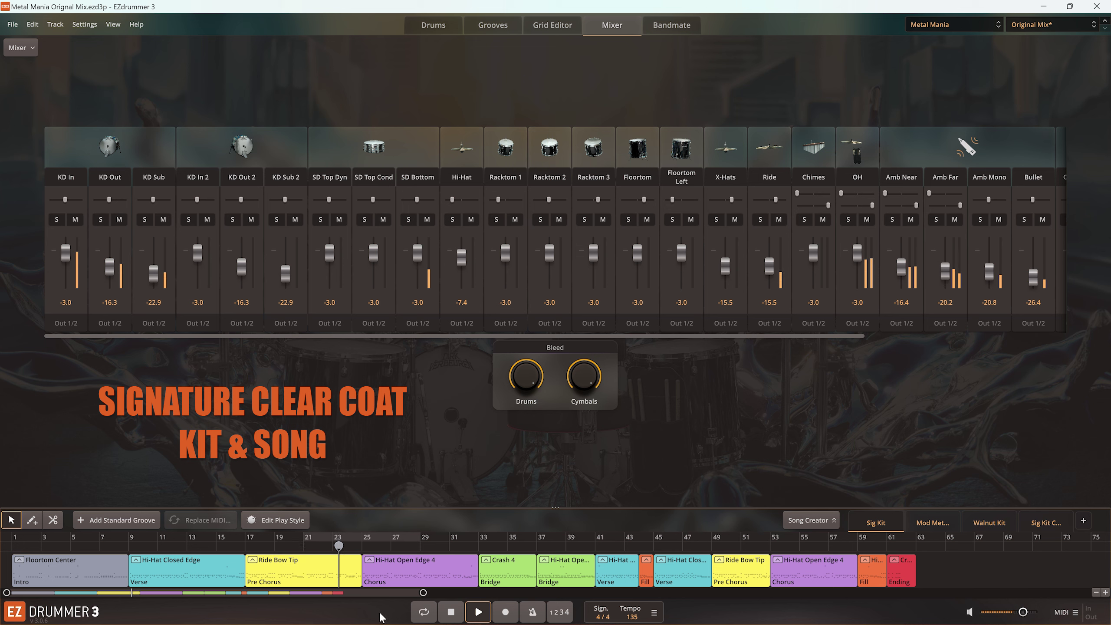
Turn the Drums and Cymbals bleed fully down while the Sig Kit song plays, and stop playback
{"action": "left_click_drag", "start_coordinate": [522, 377], "coordinate": [550, 469]}
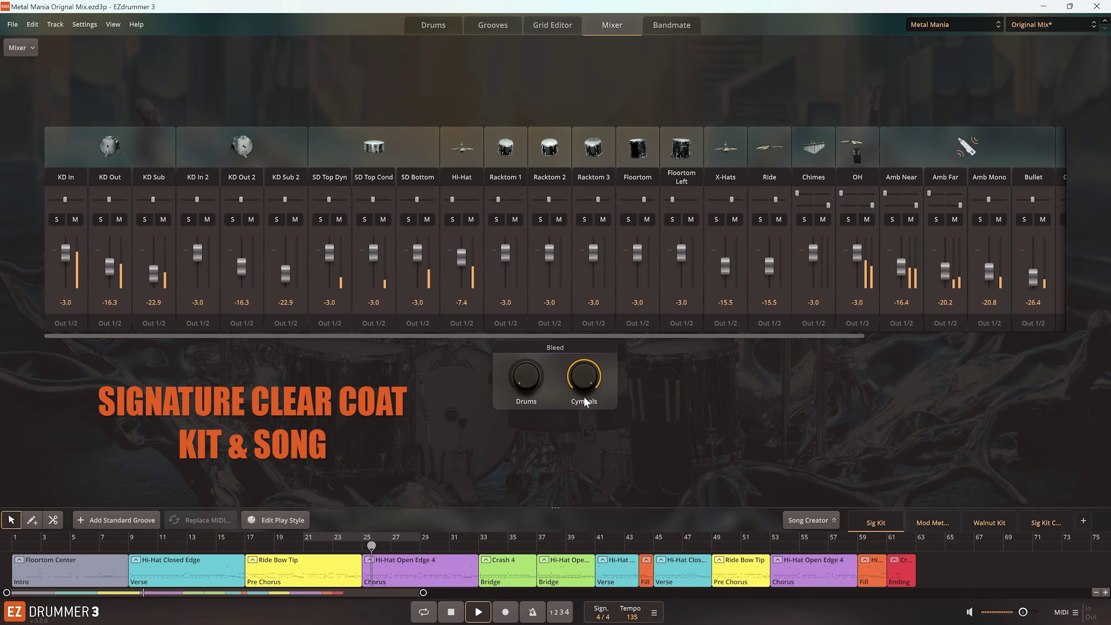
{"action": "left_click_drag", "start_coordinate": [587, 385], "coordinate": [592, 455]}
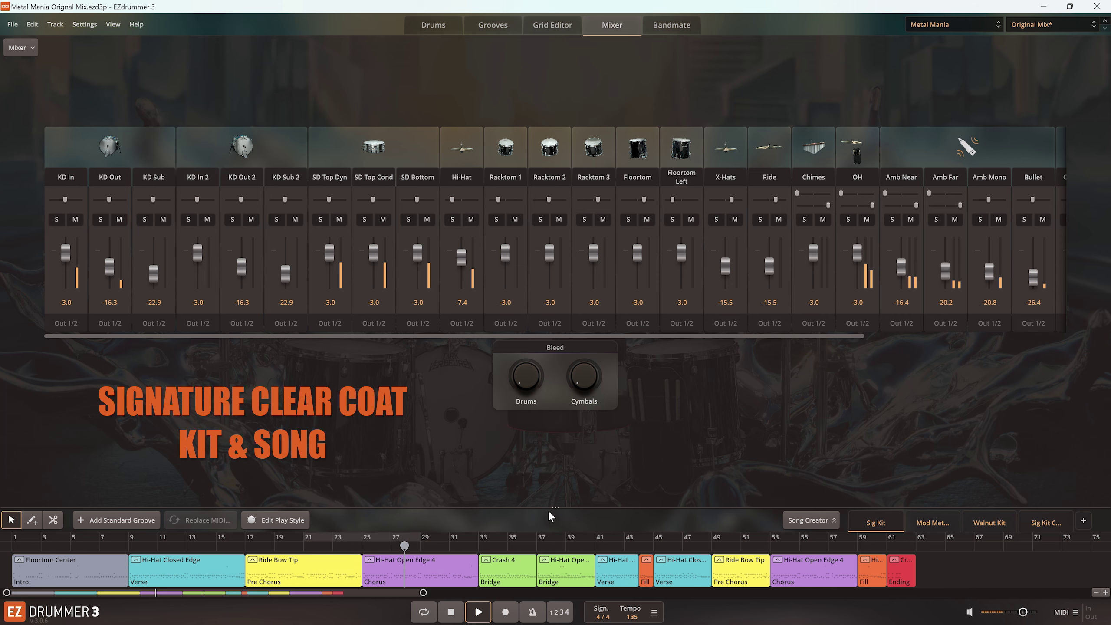
{"action": "left_click", "coordinate": [449, 615]}
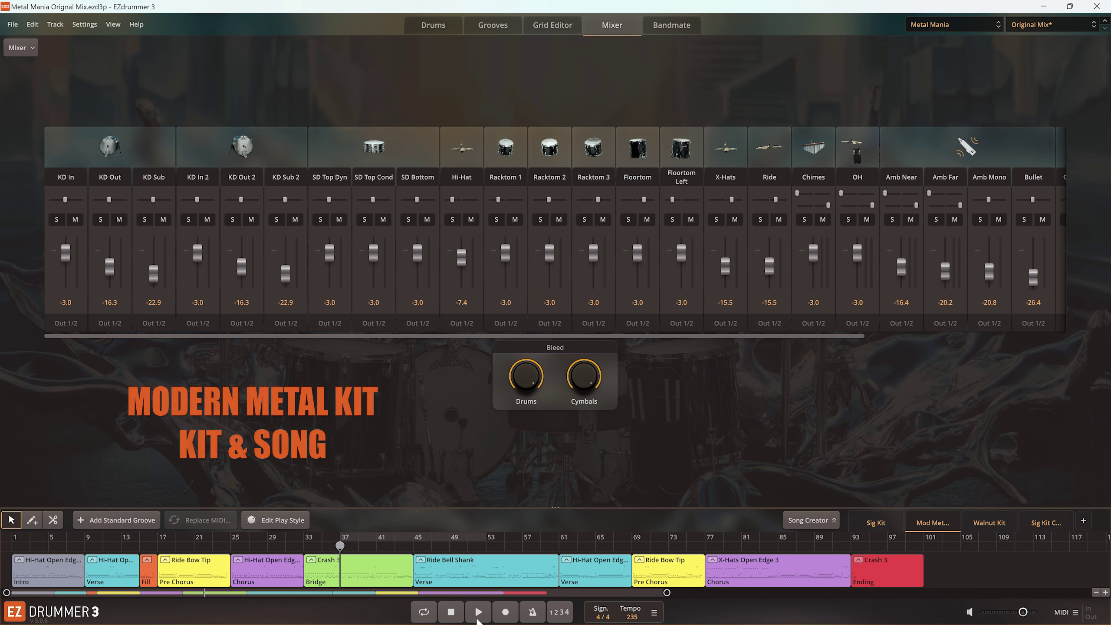
Play the modern metal kit song from bar 37, turn the Drums and Cymbals bleed fully down, and stop playback
{"action": "left_click", "coordinate": [477, 618]}
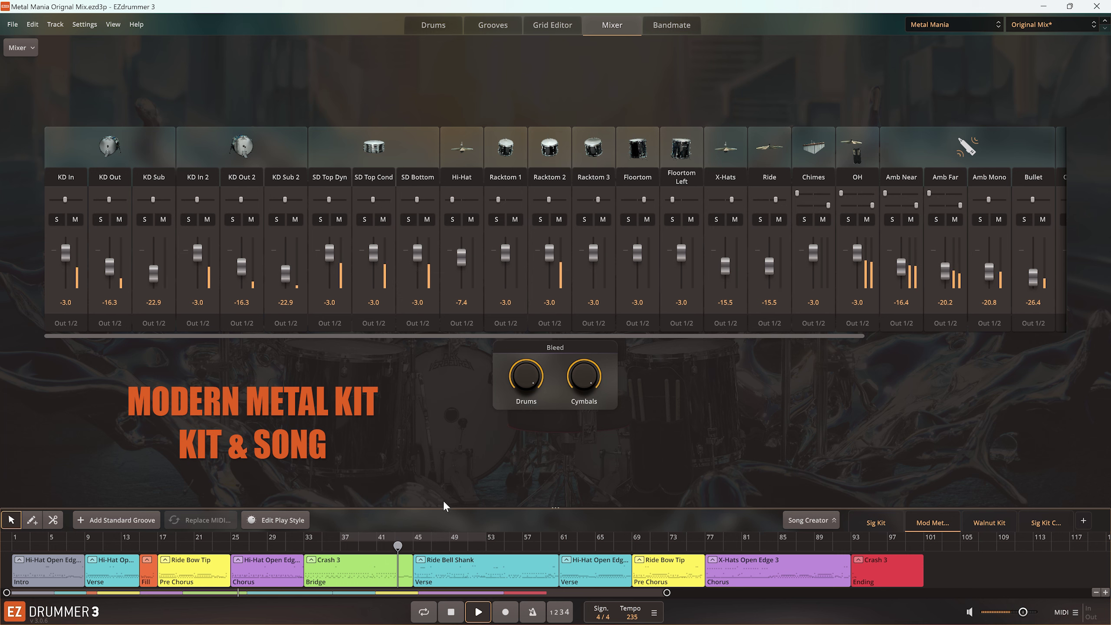
{"action": "left_click_drag", "start_coordinate": [523, 382], "coordinate": [524, 446]}
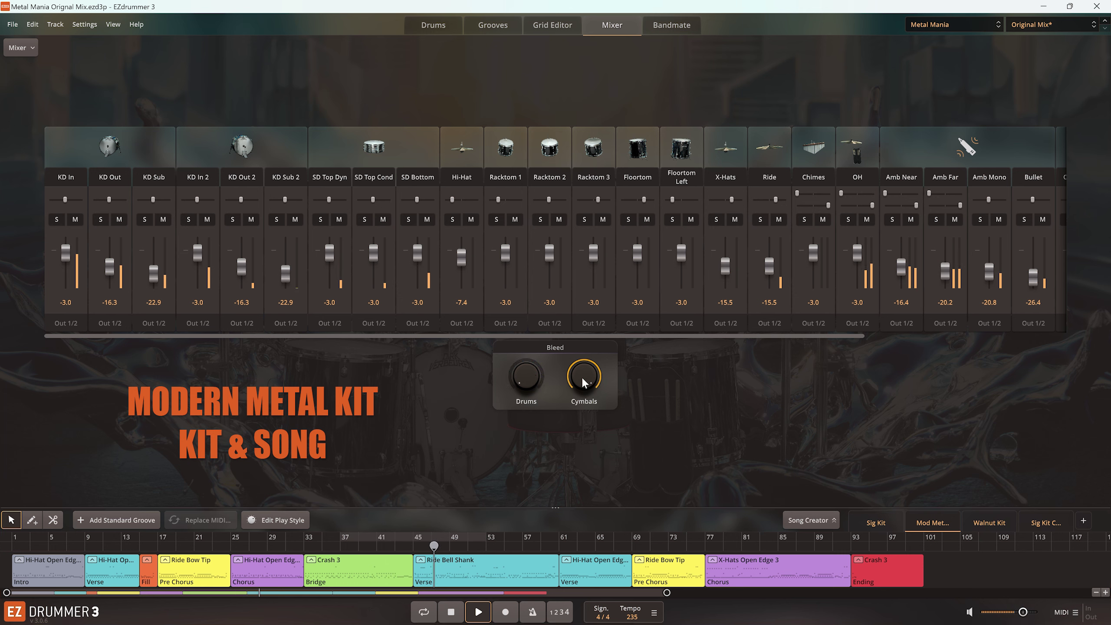
{"action": "left_click_drag", "start_coordinate": [583, 376], "coordinate": [584, 376]}
{"action": "left_click_drag", "start_coordinate": [588, 417], "coordinate": [593, 461]}
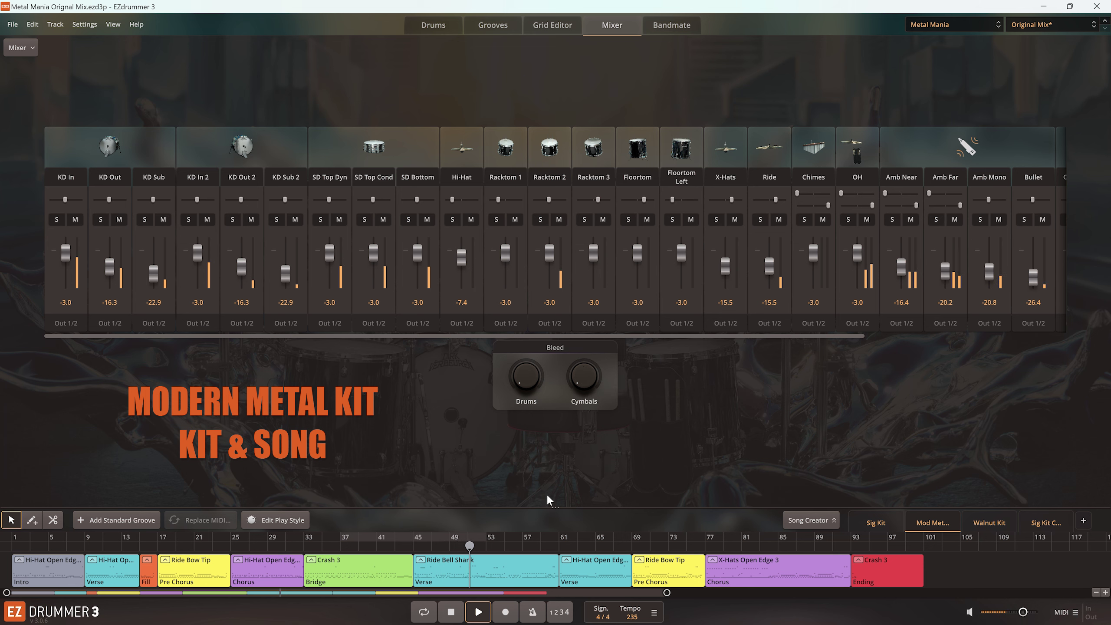
{"action": "left_click", "coordinate": [451, 613]}
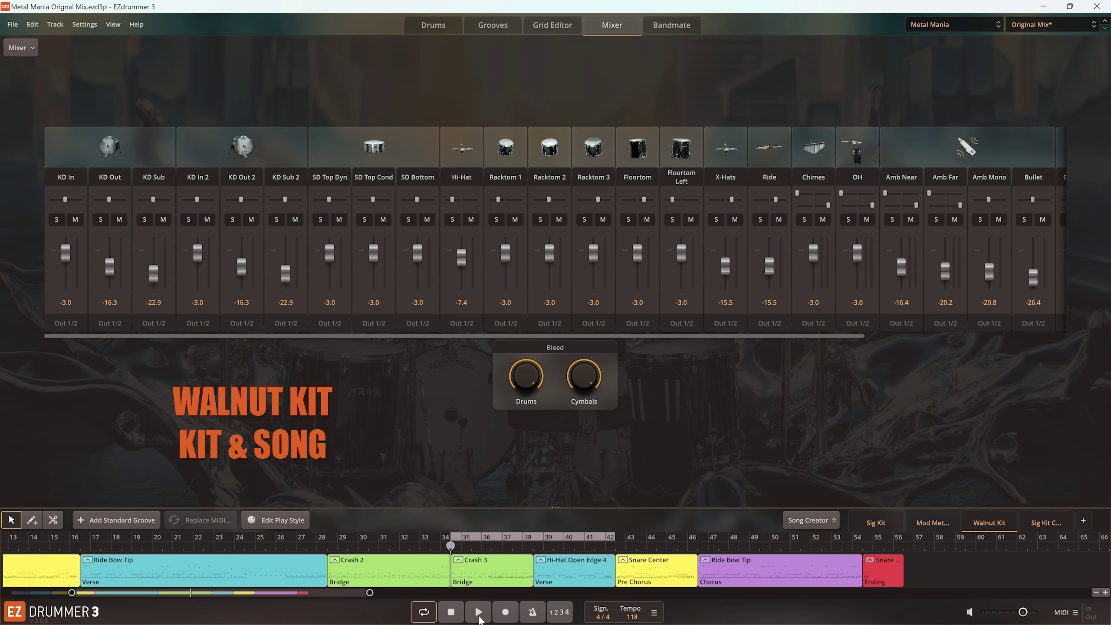
Play the Walnut Kit song from bar 34 and turn the Drums and Cymbals bleed fully down
{"action": "left_click", "coordinate": [479, 615]}
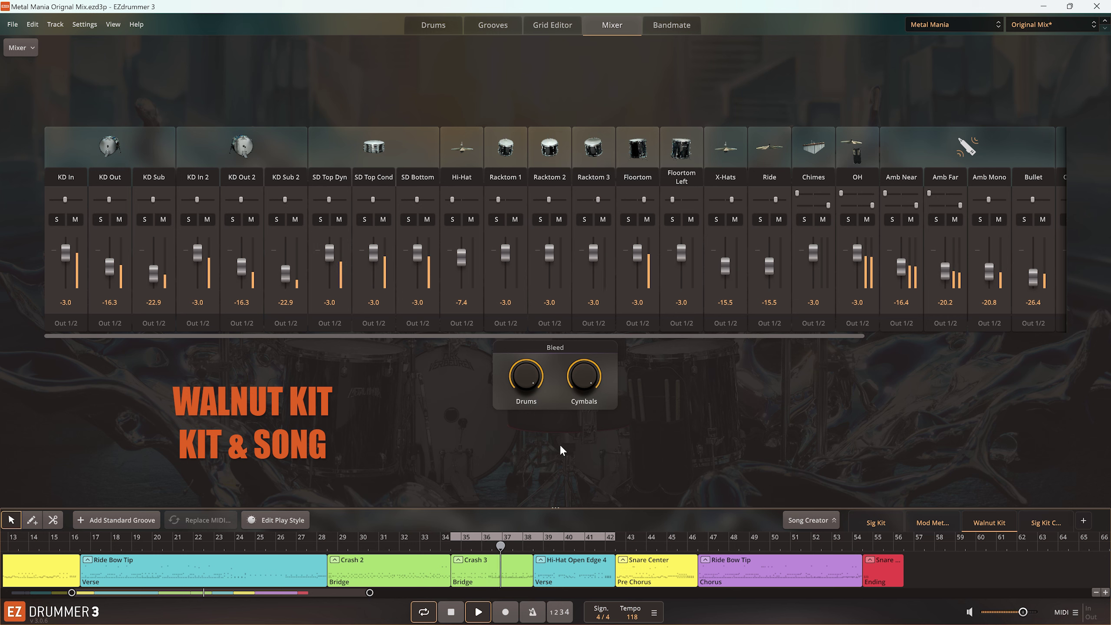
{"action": "left_click_drag", "start_coordinate": [525, 386], "coordinate": [510, 420]}
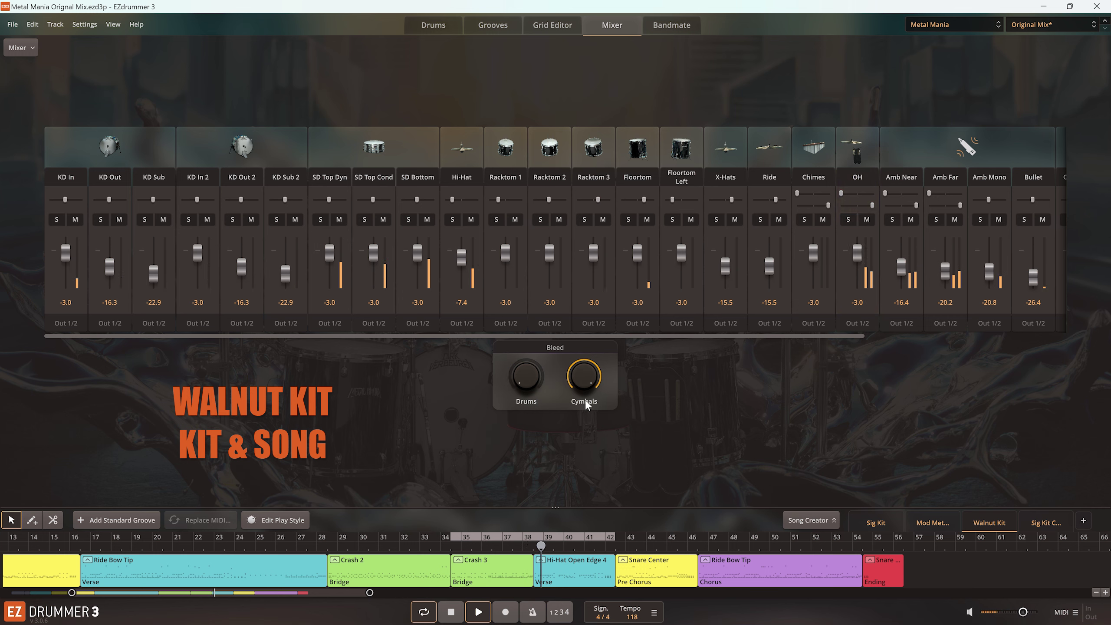
{"action": "left_click", "coordinate": [585, 376]}
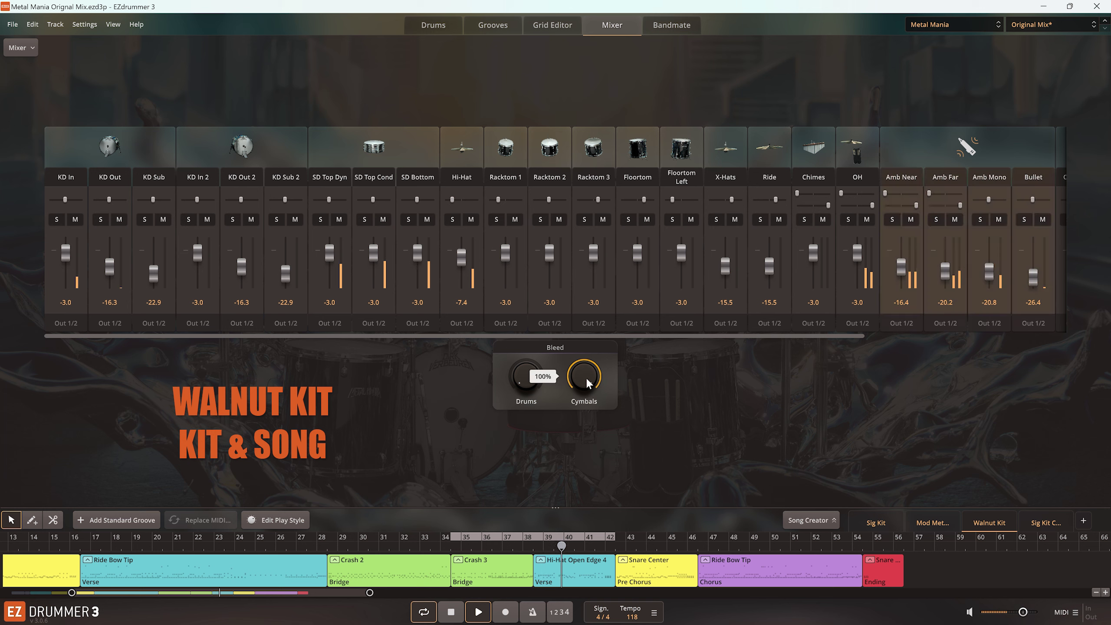
{"action": "left_click_drag", "start_coordinate": [587, 399], "coordinate": [599, 452]}
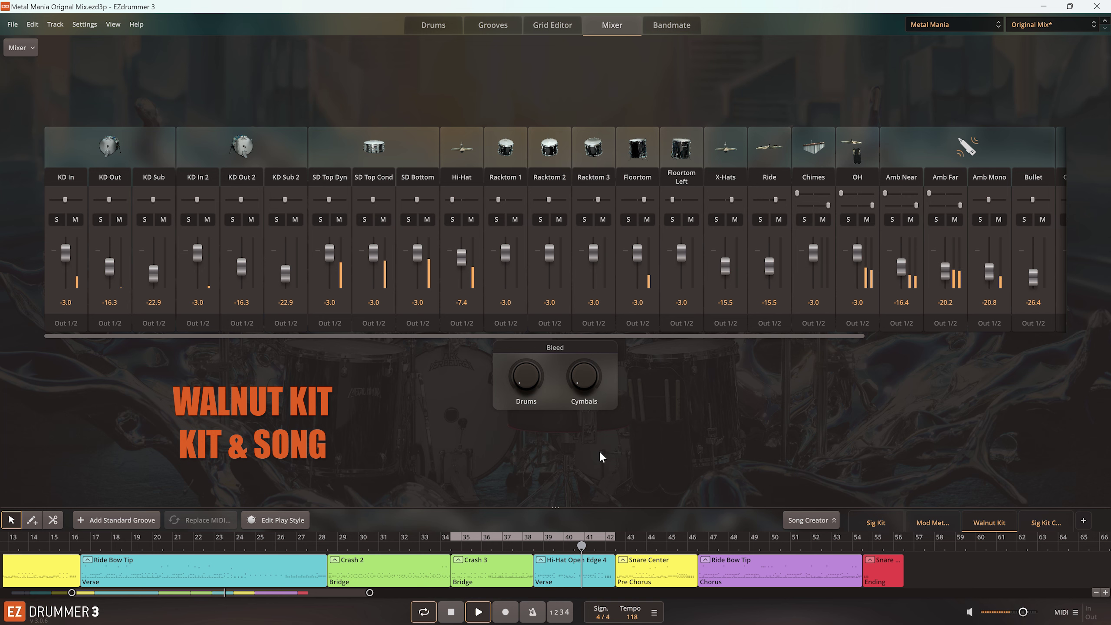